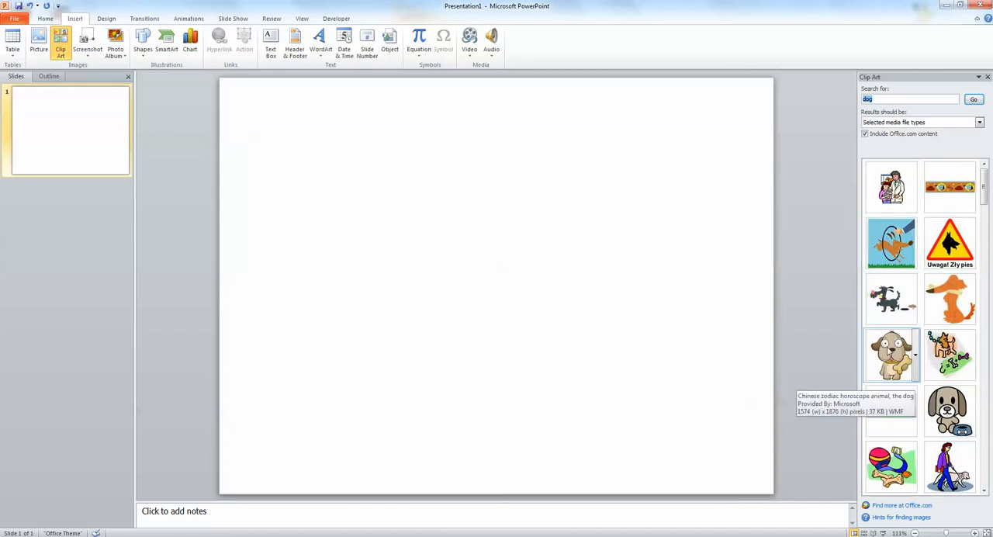
Step: Insert the cartoon dog holding a bone from the clip art results, enlarge it to about 11.21 by 9.4 cm and centre it roughly on the slide
{"action": "left_click", "coordinate": [891, 354]}
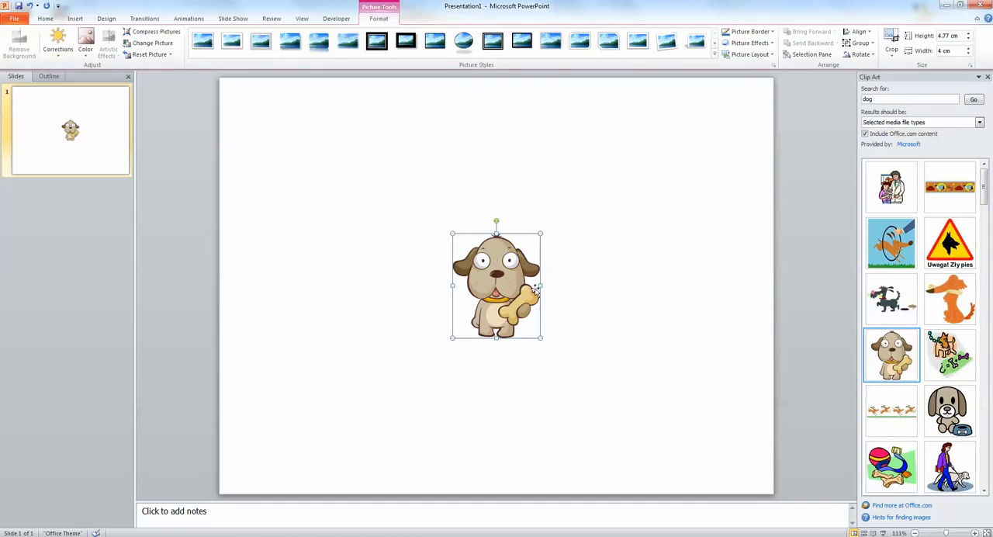
{"action": "left_click_drag", "start_coordinate": [508, 286], "coordinate": [425, 194]}
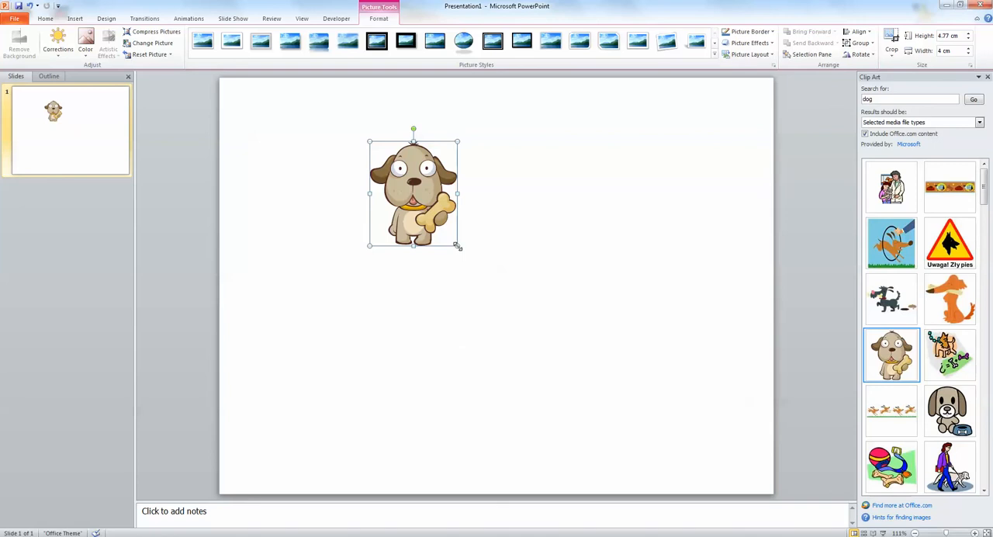
{"action": "left_click_drag", "start_coordinate": [458, 246], "coordinate": [574, 382]}
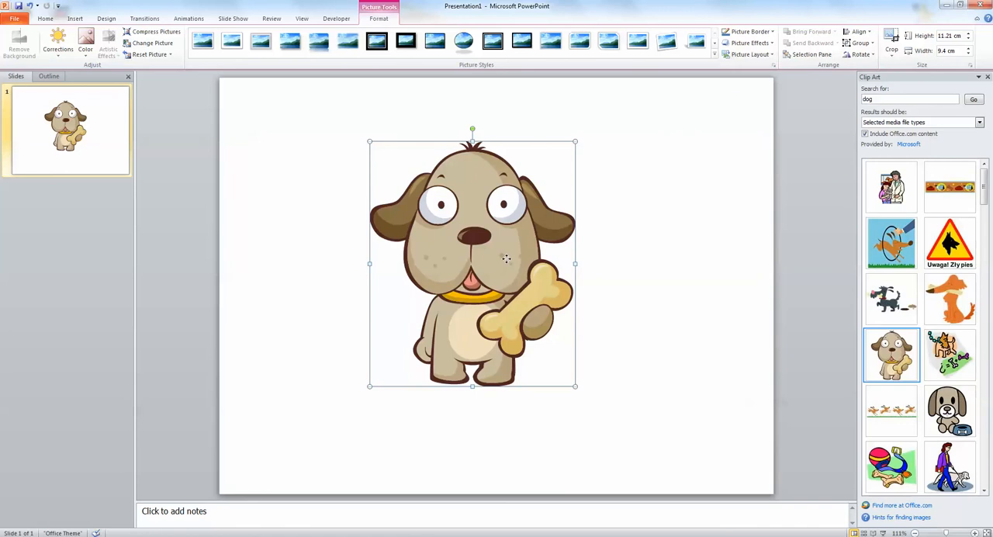
{"action": "left_click_drag", "start_coordinate": [509, 262], "coordinate": [523, 266]}
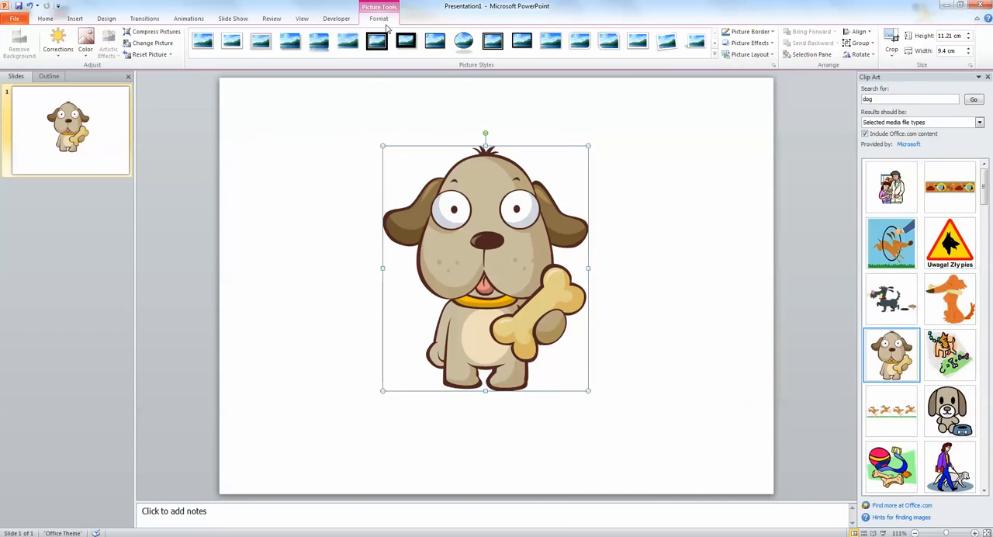
{"action": "left_click", "coordinate": [286, 245]}
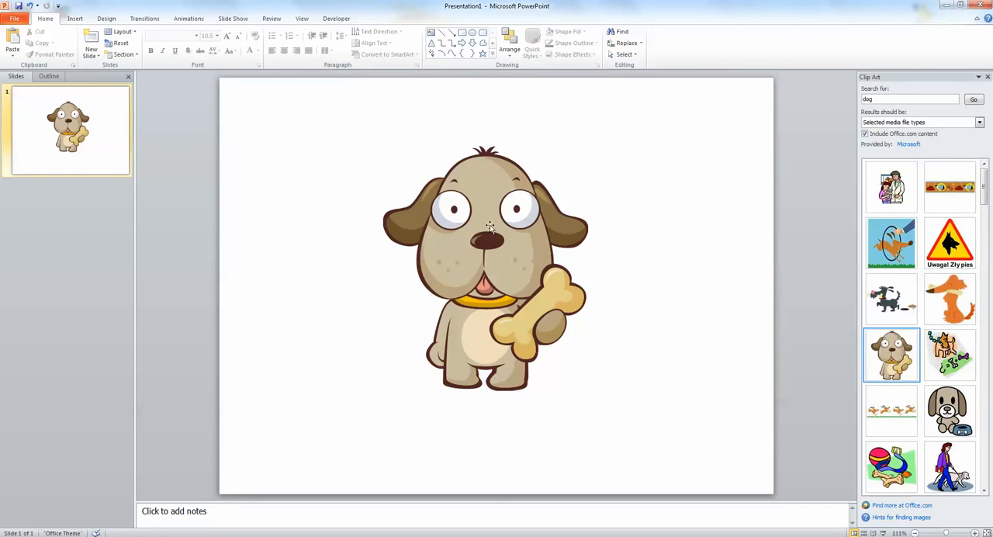
Step: Ungroup the dog picture and accept its conversion to a Microsoft Office drawing object
{"action": "left_click", "coordinate": [490, 225]}
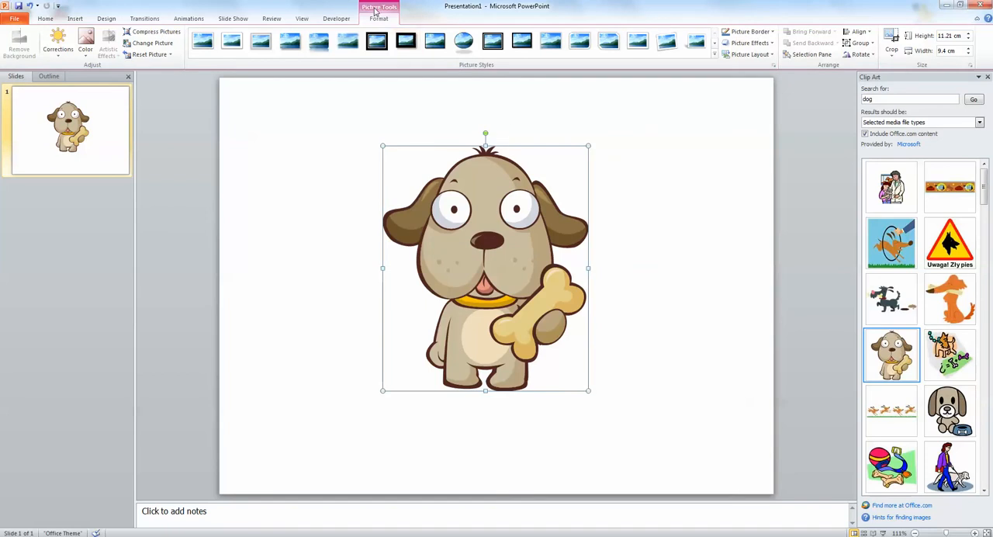
{"action": "left_click", "coordinate": [875, 48]}
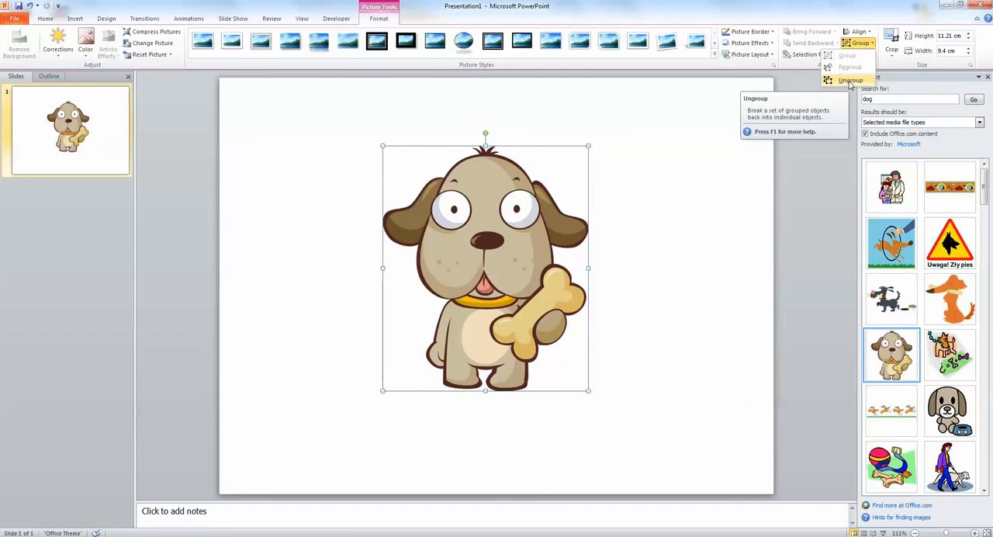
{"action": "left_click", "coordinate": [851, 82]}
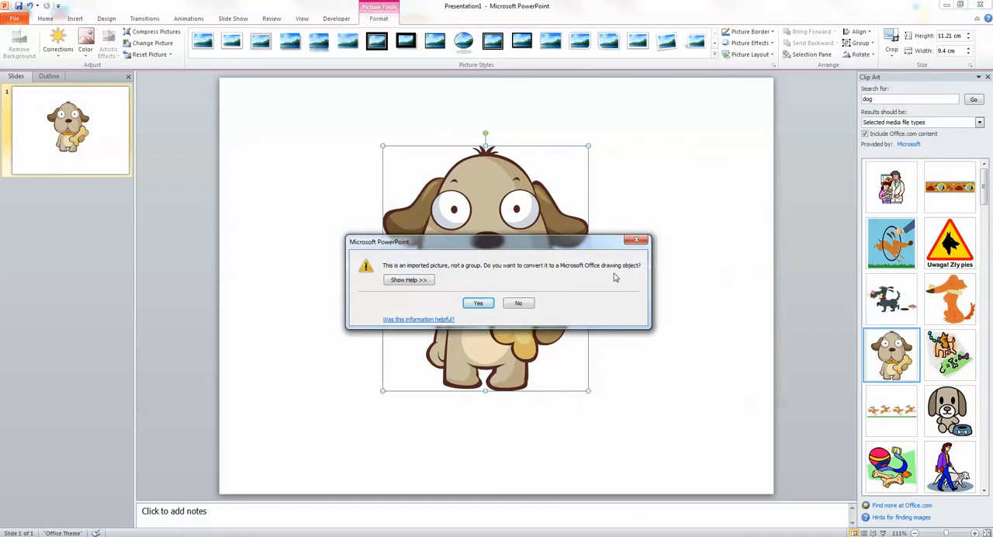
{"action": "left_click", "coordinate": [480, 304]}
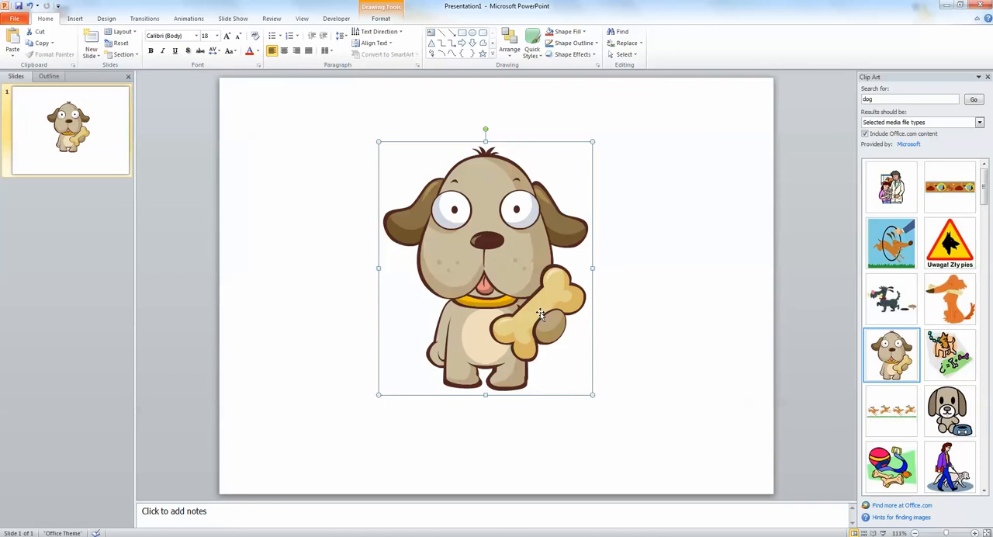
Step: Ungroup the converted dog drawing once more into its individual shapes and clear the selection
{"action": "left_click", "coordinate": [380, 20]}
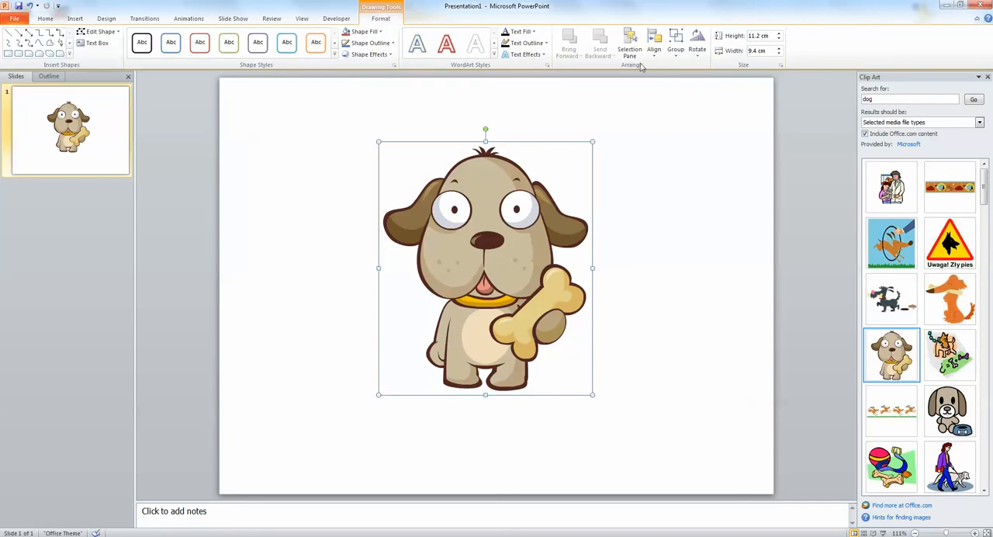
{"action": "left_click", "coordinate": [677, 55]}
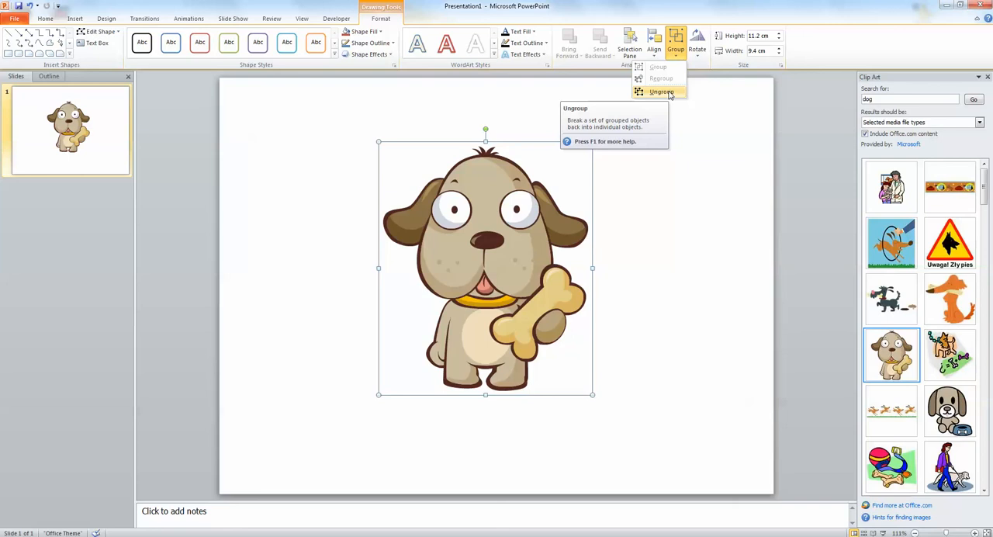
{"action": "left_click", "coordinate": [662, 92]}
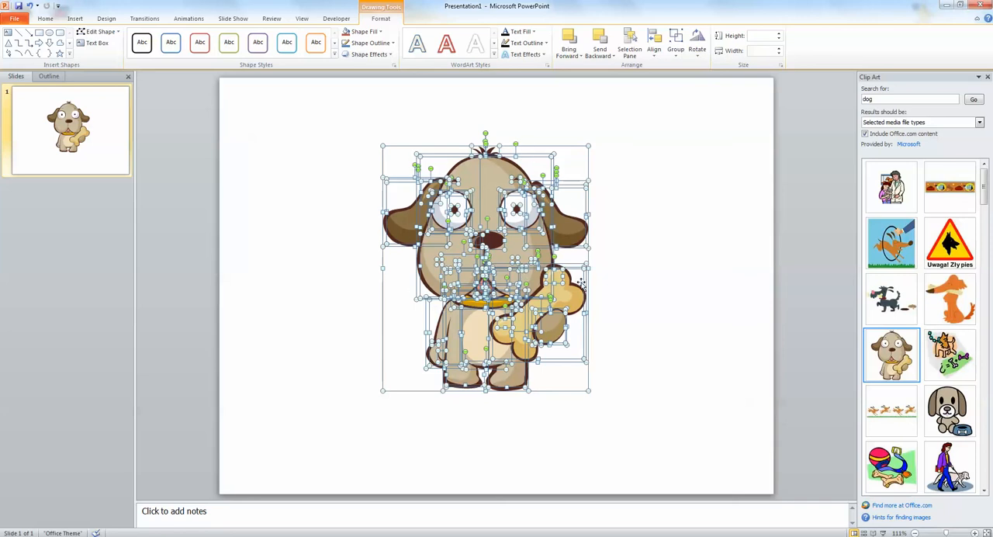
{"action": "left_click", "coordinate": [695, 300]}
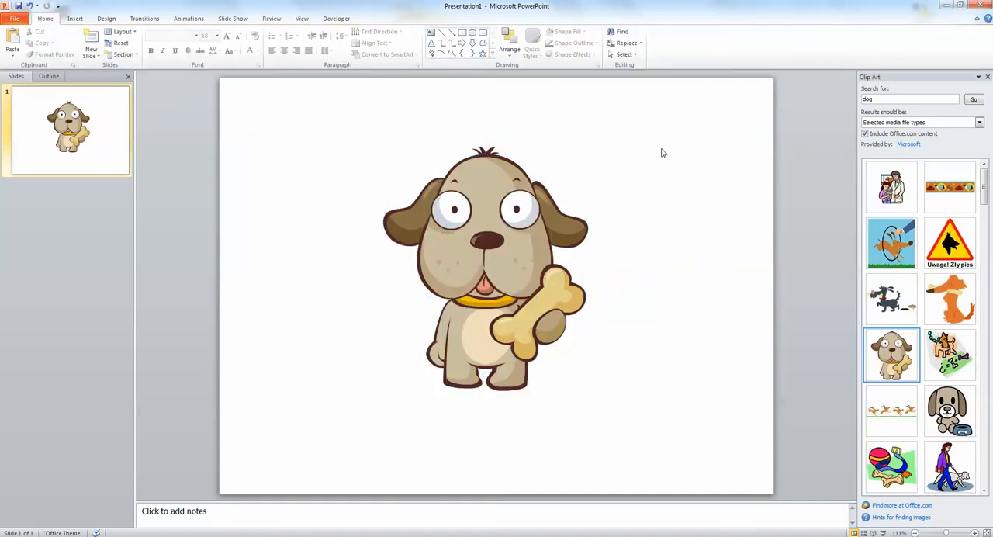
Step: Pull the four shapes of the right-hand ear off to the dog's right side and lift the hair tuft above its head
{"action": "left_click", "coordinate": [561, 225]}
{"action": "left_click_drag", "start_coordinate": [561, 225], "coordinate": [681, 173]}
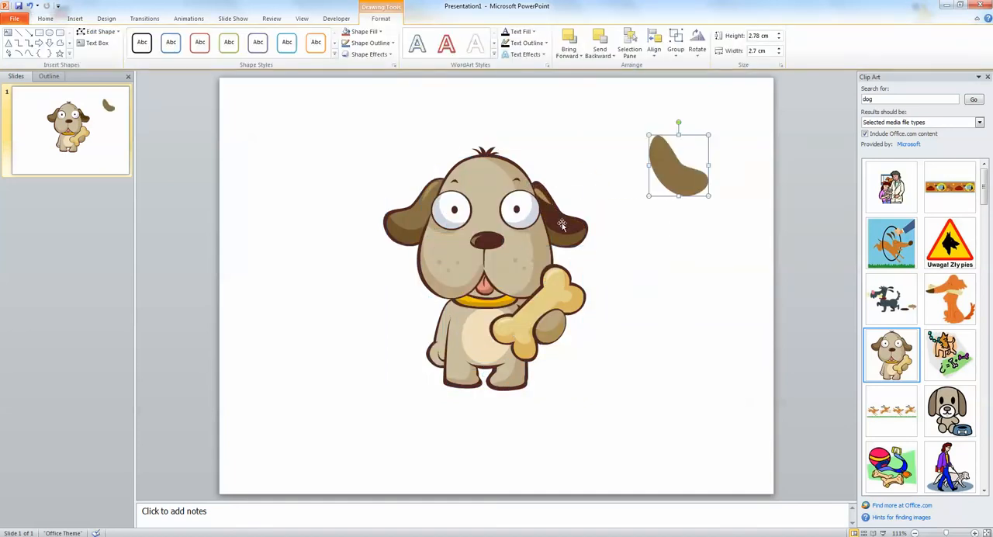
{"action": "left_click_drag", "start_coordinate": [566, 227], "coordinate": [677, 217]}
{"action": "left_click_drag", "start_coordinate": [563, 241], "coordinate": [693, 283]}
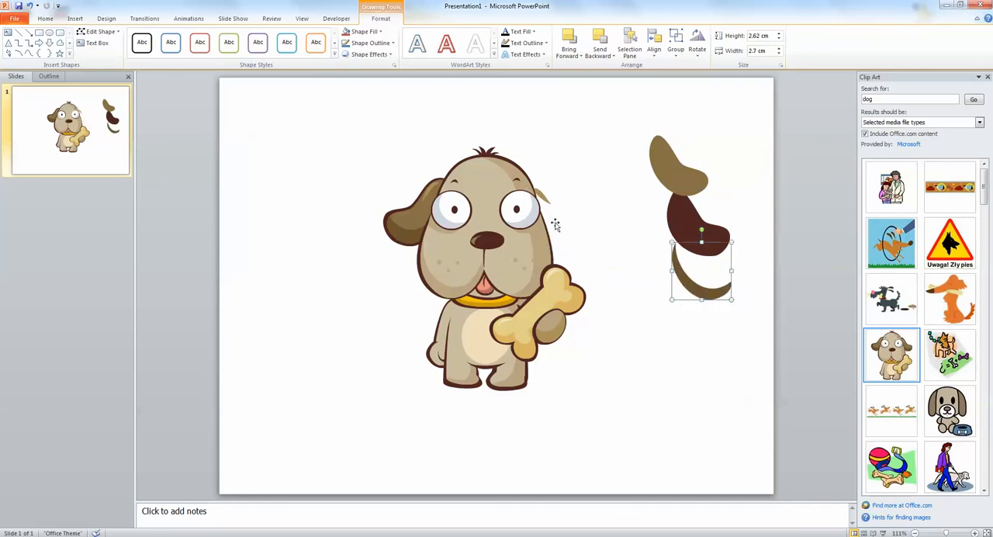
{"action": "left_click_drag", "start_coordinate": [545, 196], "coordinate": [703, 332]}
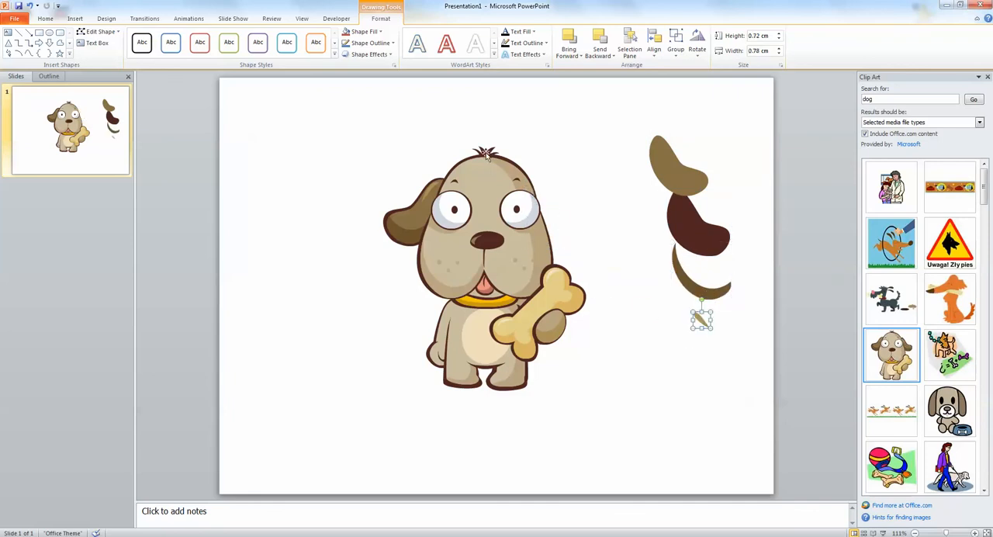
{"action": "left_click_drag", "start_coordinate": [485, 153], "coordinate": [485, 112]}
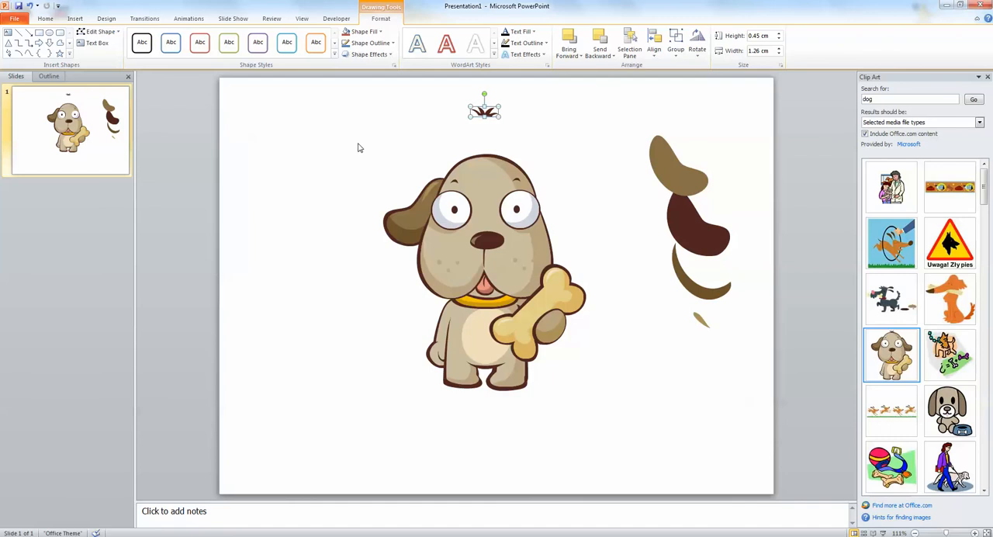
Step: Detach all shapes of the left-hand ear together, group them, and place the grouped ear near the slide's lower-left corner
{"action": "left_click_drag", "start_coordinate": [357, 140], "coordinate": [452, 263]}
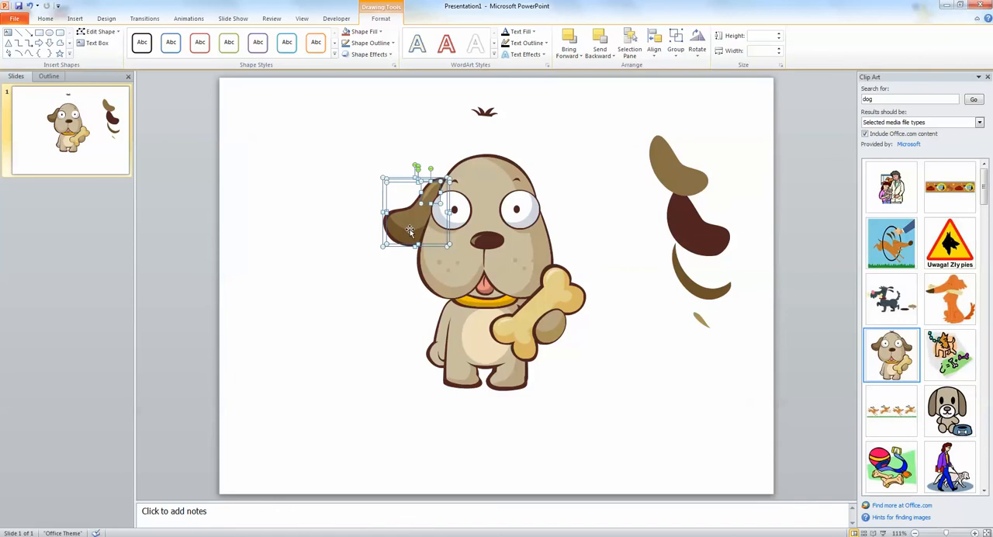
{"action": "mouse_move", "coordinate": [410, 229]}
{"action": "left_mouse_down"}
{"action": "mouse_move", "coordinate": [390, 205]}
{"action": "mouse_move", "coordinate": [308, 163]}
{"action": "left_mouse_up"}
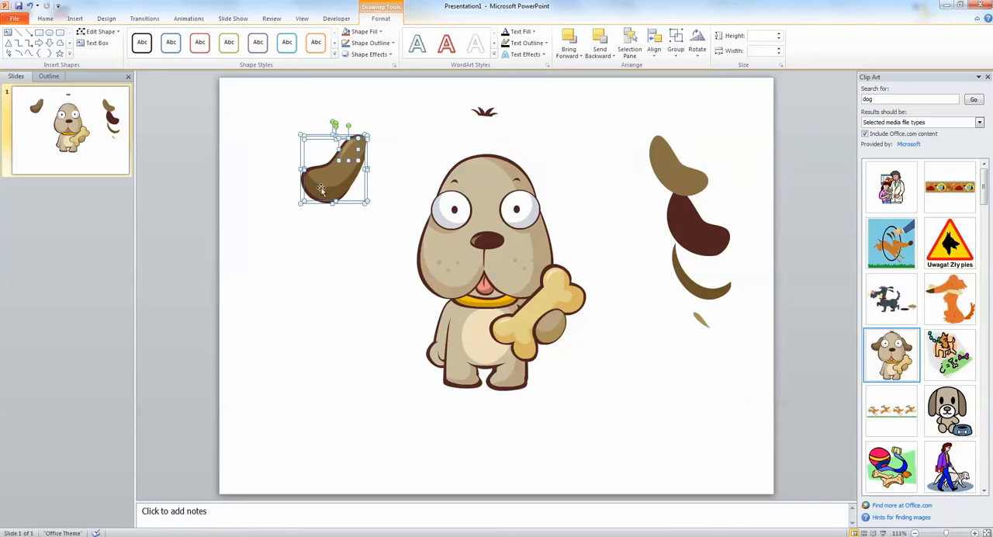
{"action": "left_click", "coordinate": [677, 57]}
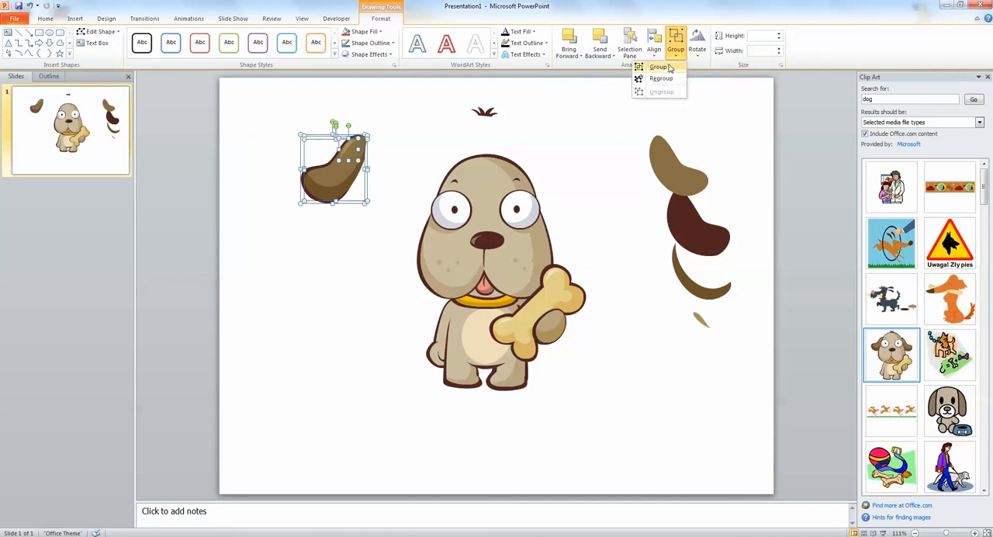
{"action": "left_click", "coordinate": [665, 71]}
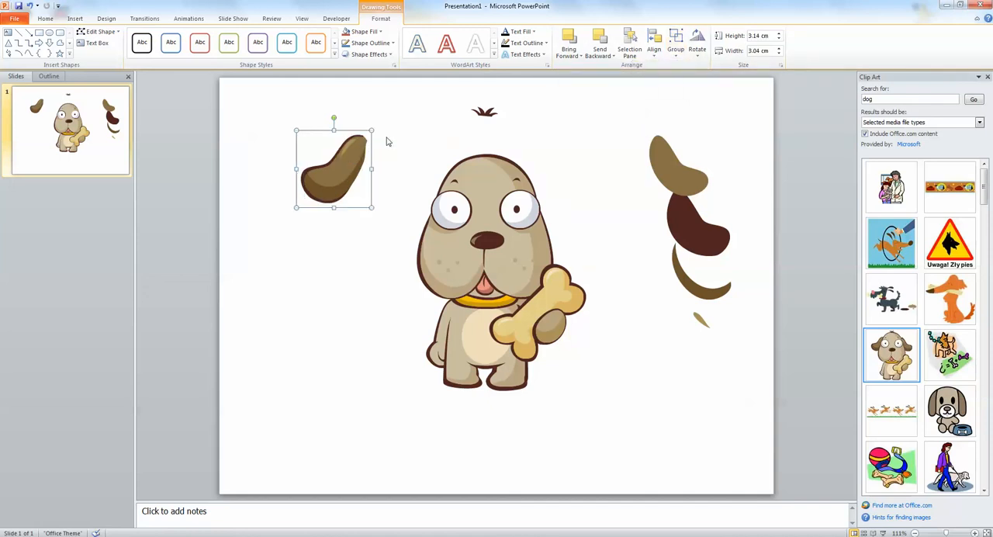
{"action": "left_click_drag", "start_coordinate": [331, 187], "coordinate": [309, 310]}
{"action": "left_click_drag", "start_coordinate": [309, 311], "coordinate": [285, 254]}
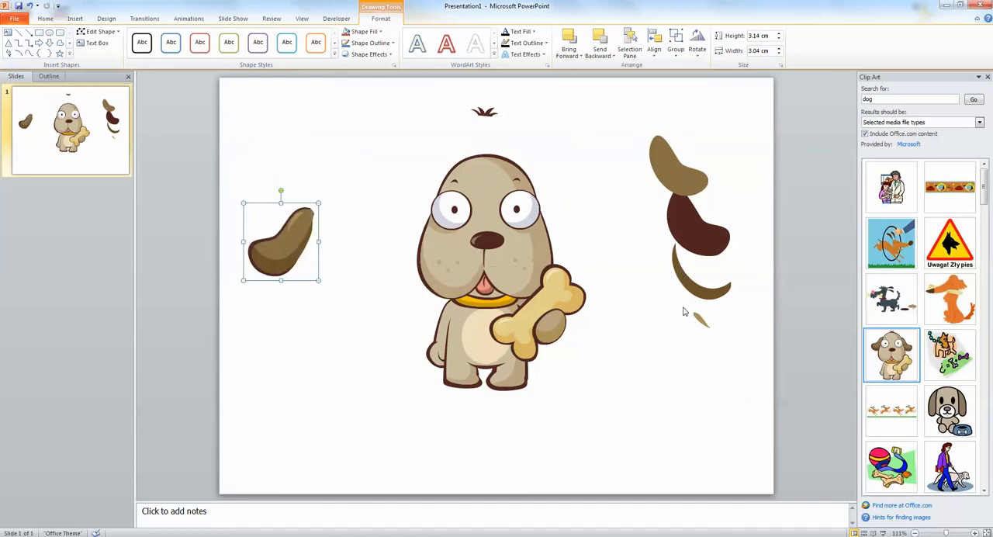
{"action": "left_click_drag", "start_coordinate": [285, 253], "coordinate": [299, 419]}
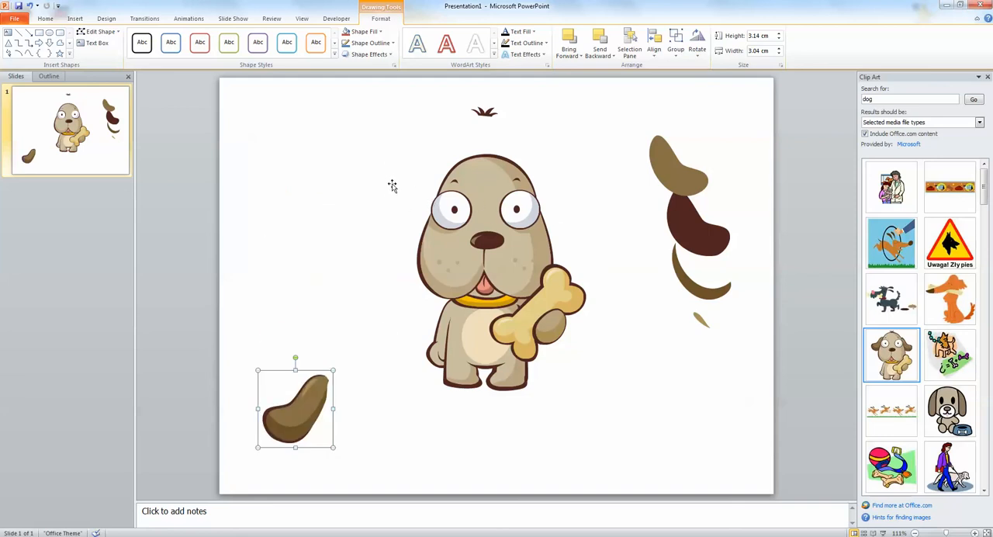
Step: Move the left-hand eye's shapes off to the upper left of the dog and delete the tan shadow shape behind them
{"action": "left_click_drag", "start_coordinate": [331, 182], "coordinate": [429, 208]}
{"action": "left_click_drag", "start_coordinate": [312, 165], "coordinate": [313, 164]}
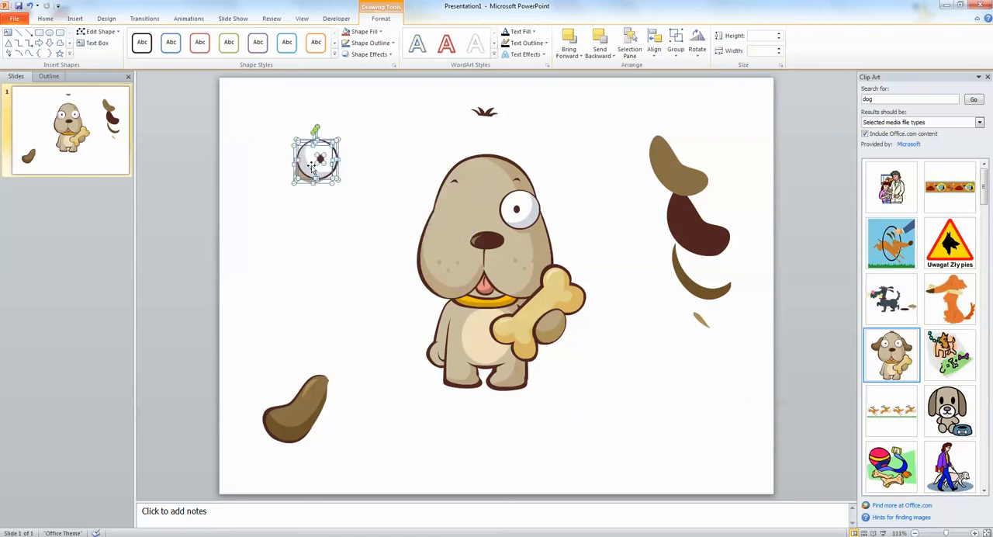
{"action": "left_click", "coordinate": [335, 295]}
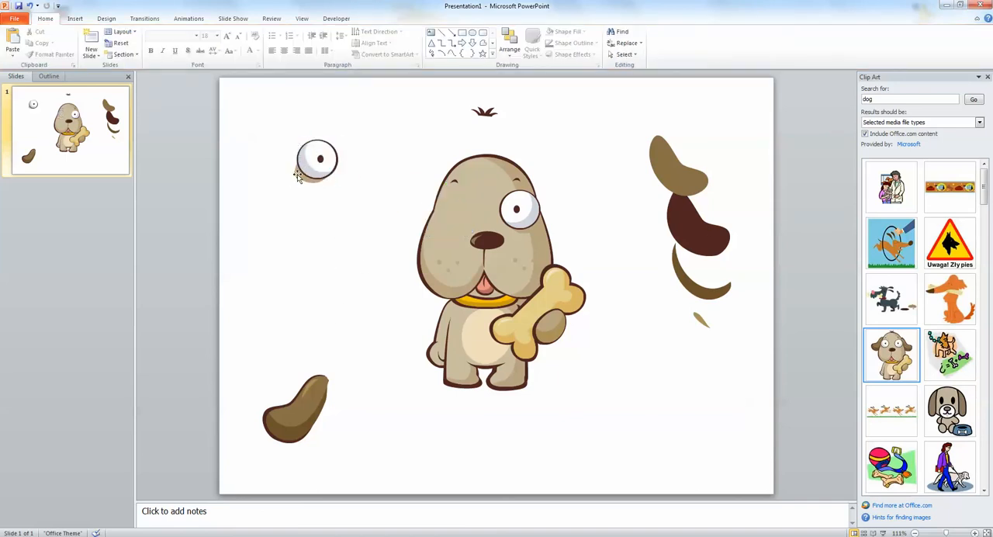
{"action": "mouse_move", "coordinate": [297, 176]}
{"action": "left_mouse_down"}
{"action": "mouse_move", "coordinate": [311, 185]}
{"action": "mouse_move", "coordinate": [310, 222]}
{"action": "left_mouse_up"}
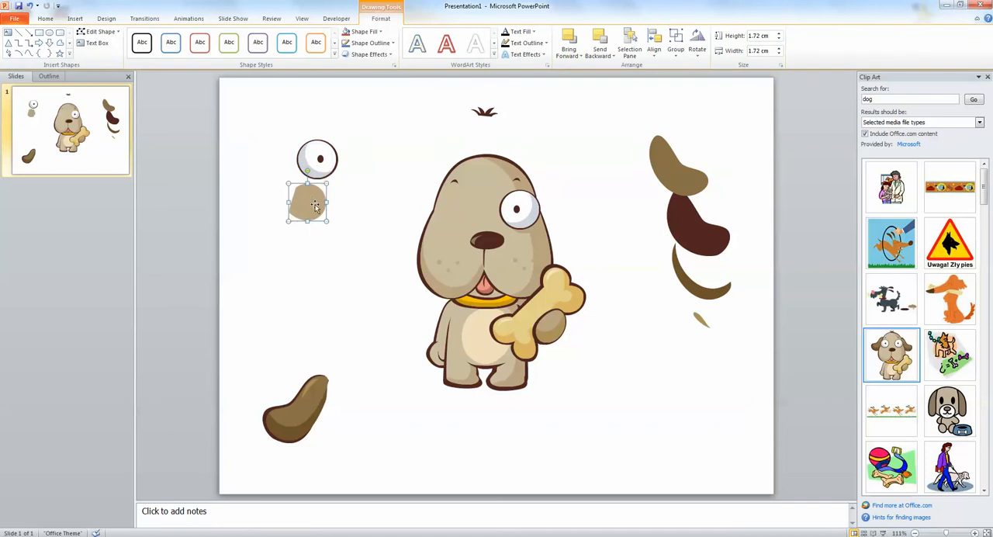
{"action": "left_click_drag", "start_coordinate": [315, 206], "coordinate": [315, 229]}
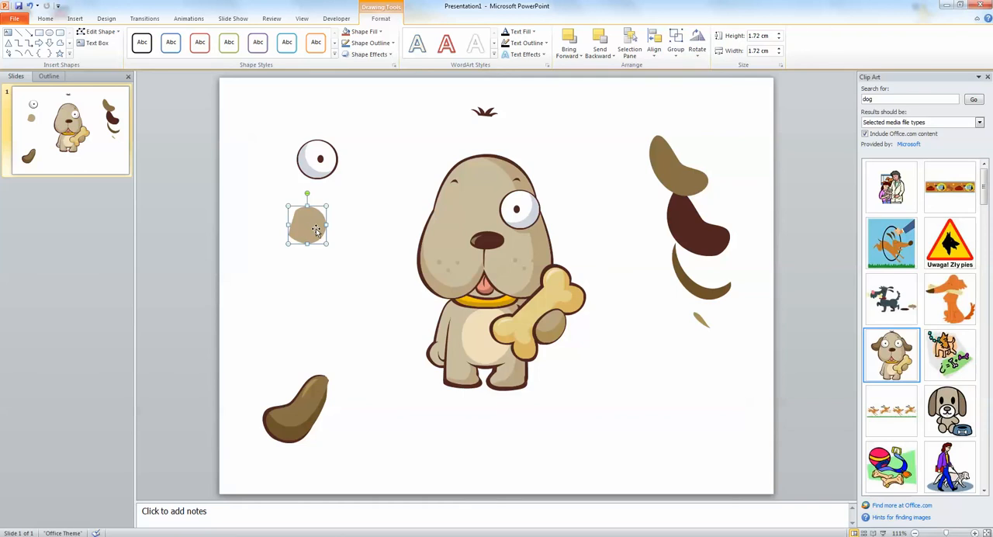
{"action": "key", "text": "Delete"}
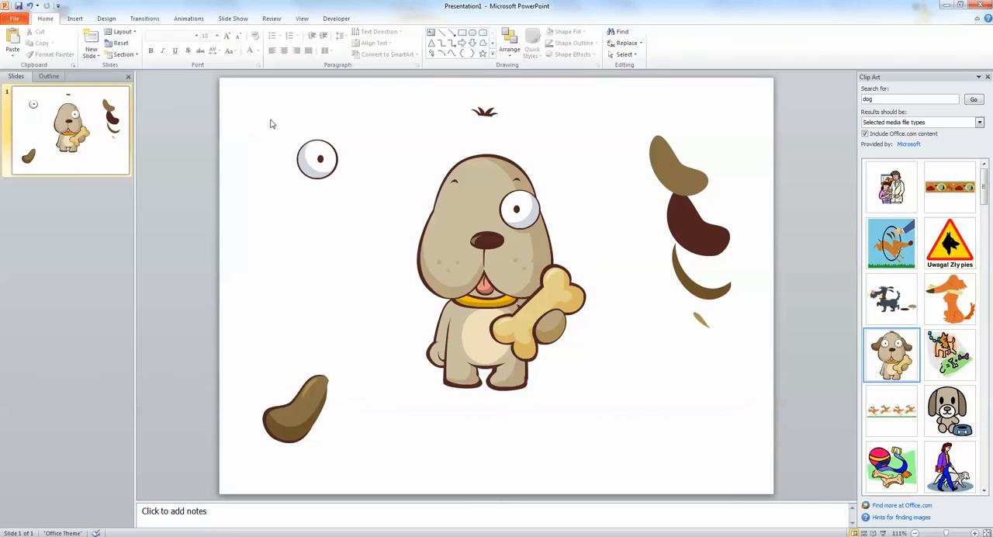
Step: Group the remaining shapes of the detached left-hand eye and clear the selection
{"action": "left_click_drag", "start_coordinate": [261, 116], "coordinate": [375, 222]}
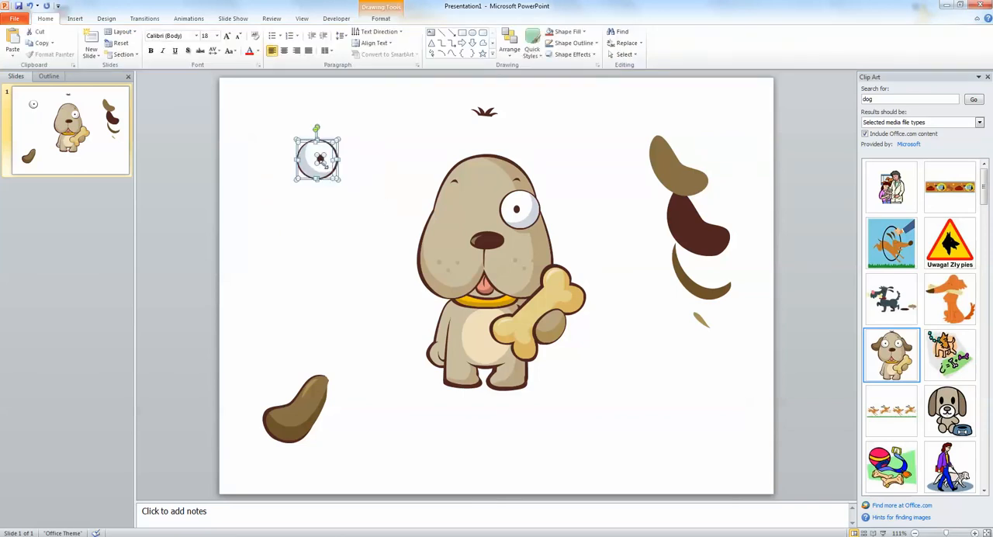
{"action": "left_click", "coordinate": [381, 19]}
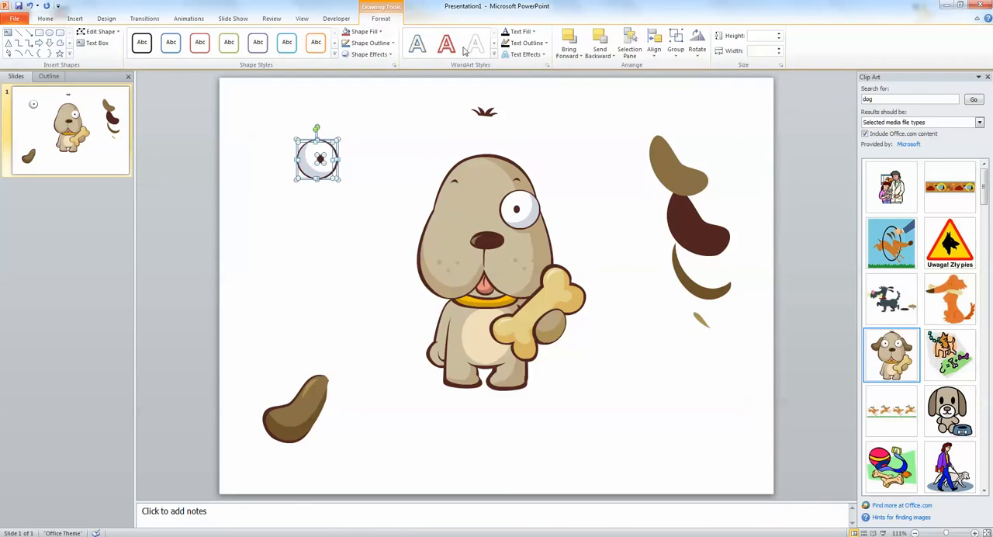
{"action": "left_click", "coordinate": [677, 52]}
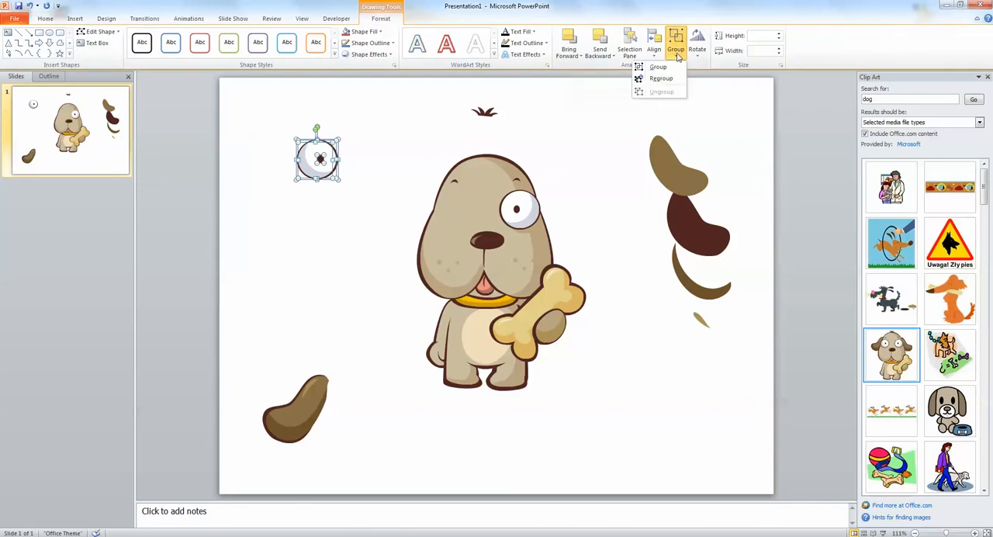
{"action": "left_click", "coordinate": [662, 93]}
{"action": "left_click", "coordinate": [304, 276]}
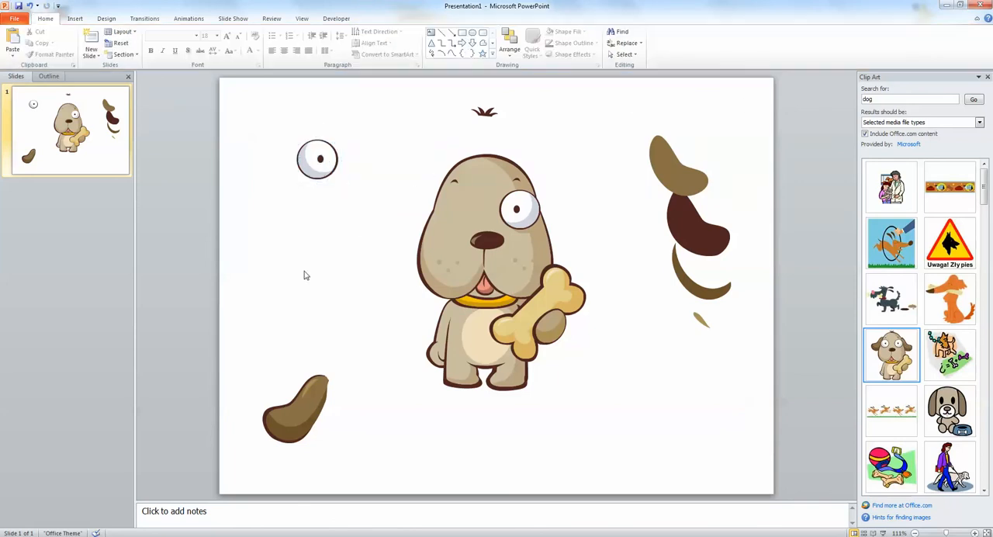
Step: Move the right-hand eye's shapes off to the upper right of the dog and delete its tan shadow shape
{"action": "left_click_drag", "start_coordinate": [618, 184], "coordinate": [500, 241]}
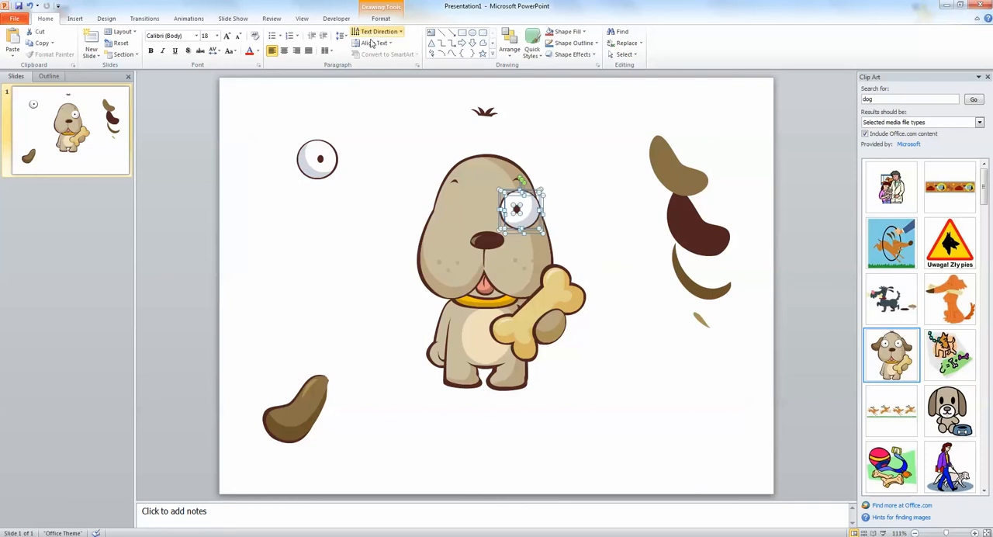
{"action": "left_click_drag", "start_coordinate": [528, 208], "coordinate": [617, 211]}
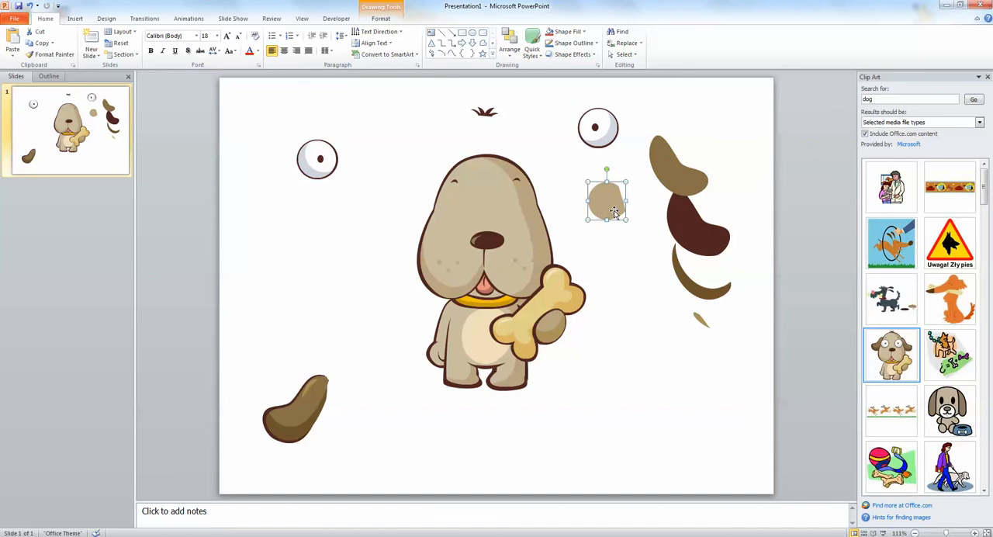
{"action": "key", "text": "Delete"}
Step: Group the shapes of the detached right-hand eye and place the grouped eye near the slide's lower-right corner
{"action": "mouse_move", "coordinate": [576, 92]}
{"action": "left_mouse_down"}
{"action": "mouse_move", "coordinate": [598, 149]}
{"action": "mouse_move", "coordinate": [627, 179]}
{"action": "left_mouse_up"}
{"action": "left_click", "coordinate": [381, 18]}
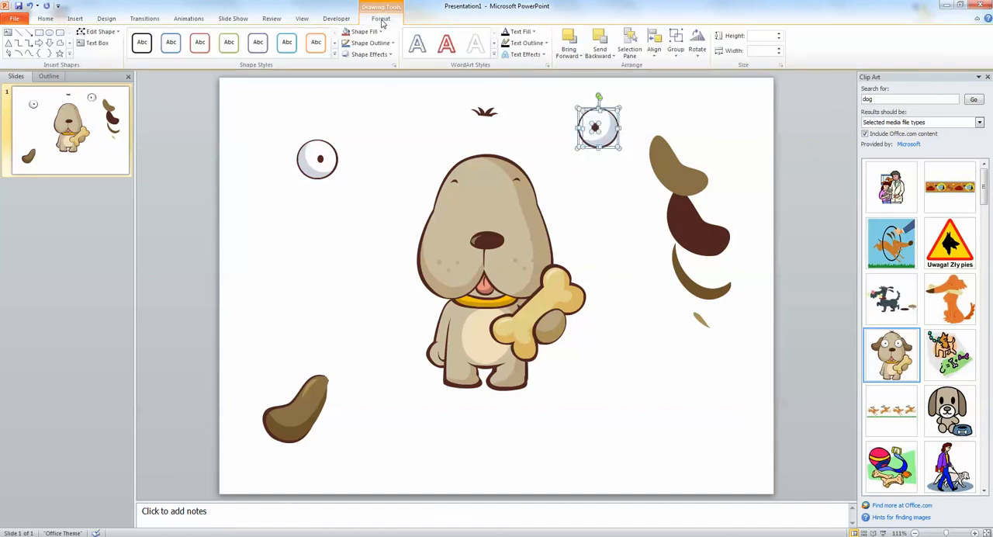
{"action": "left_click", "coordinate": [678, 60]}
{"action": "left_click", "coordinate": [655, 66]}
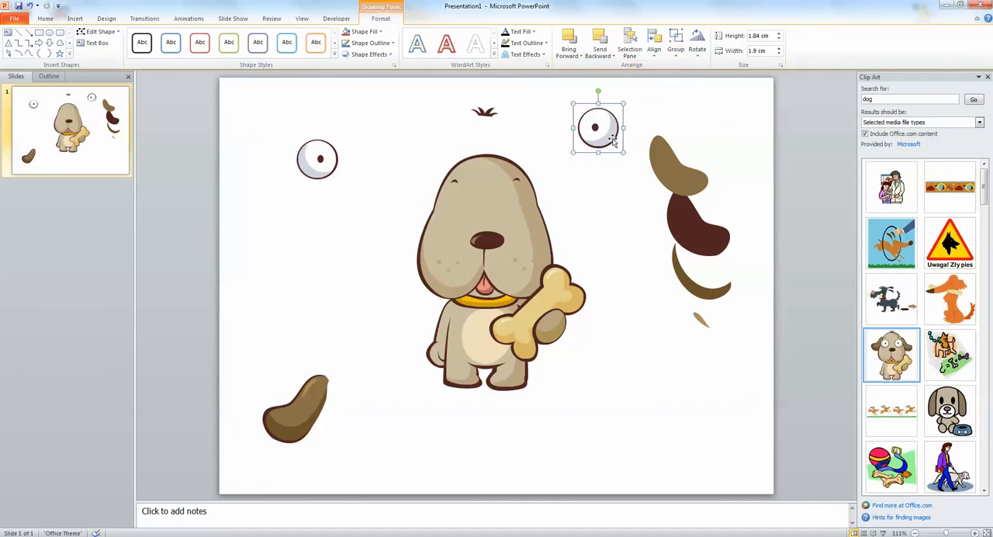
{"action": "left_click_drag", "start_coordinate": [613, 139], "coordinate": [714, 414]}
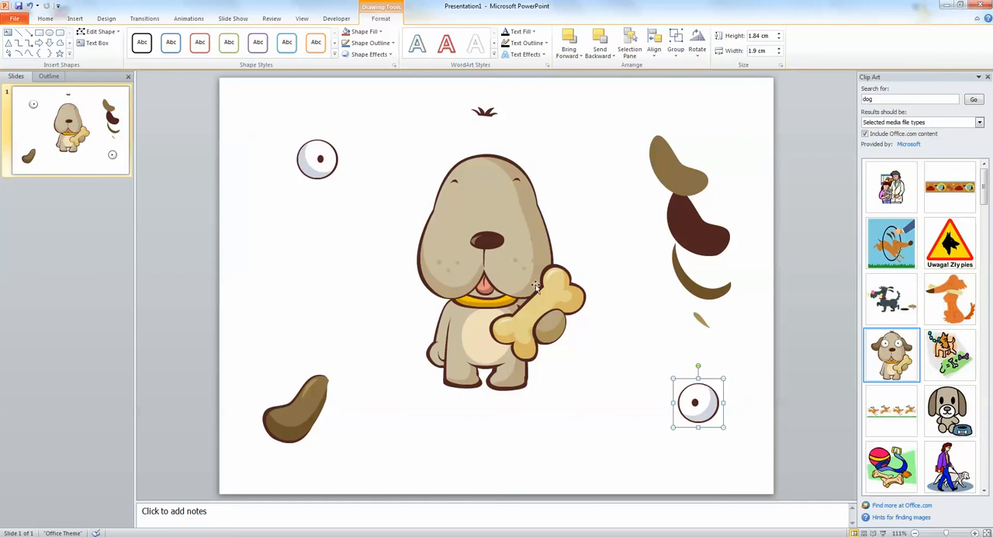
Step: Delete the loose right-hand ear pieces and the rest of the dog, keeping the hair tuft, both eyes and the grouped ear
{"action": "left_click_drag", "start_coordinate": [632, 100], "coordinate": [770, 357]}
{"action": "key", "text": "Delete"}
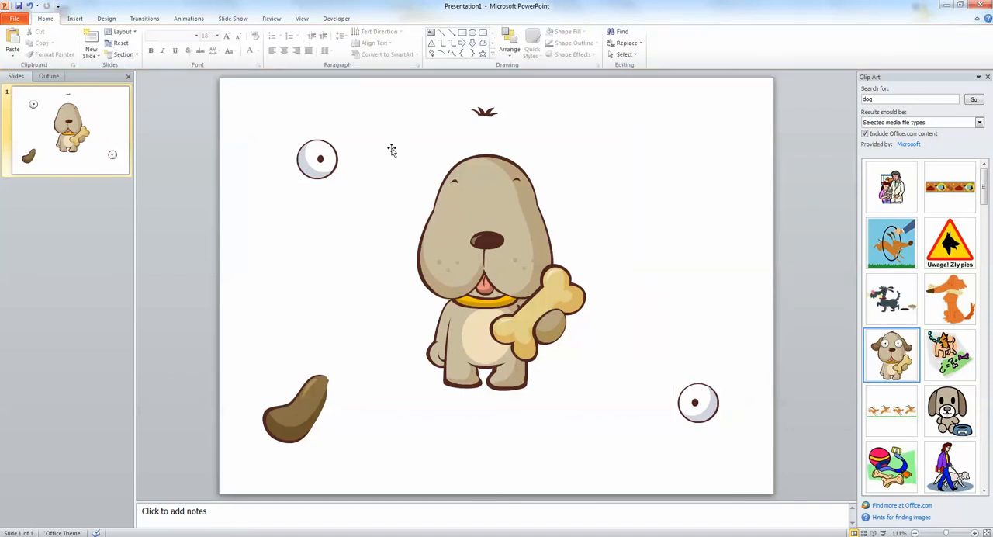
{"action": "mouse_move", "coordinate": [624, 450]}
{"action": "left_mouse_down"}
{"action": "mouse_move", "coordinate": [537, 410]}
{"action": "mouse_move", "coordinate": [373, 132]}
{"action": "left_mouse_up"}
{"action": "key", "text": "Delete"}
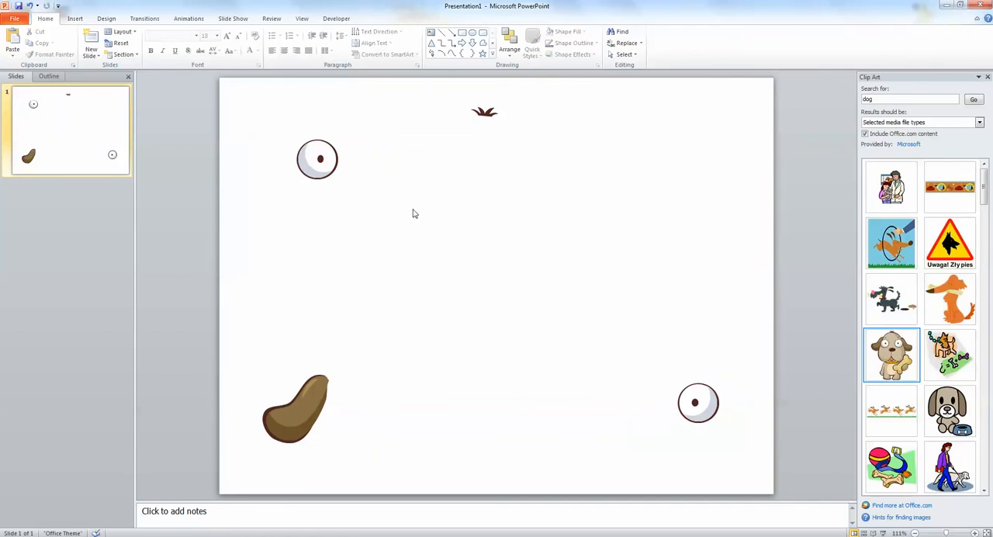
Step: Search the clip art collection for "vampire"
{"action": "double_click", "coordinate": [878, 99]}
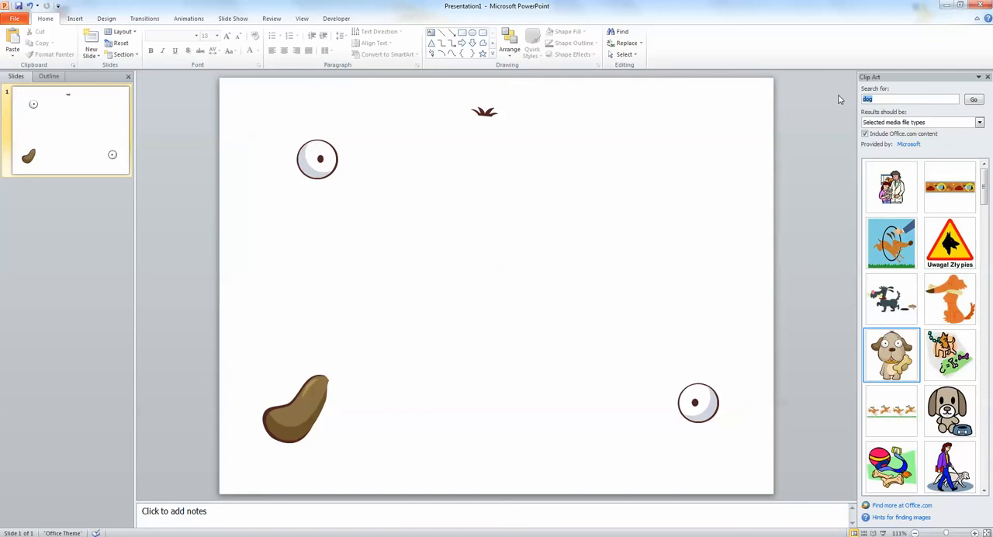
{"action": "type", "text": "vampire"}
{"action": "key", "text": "Return"}
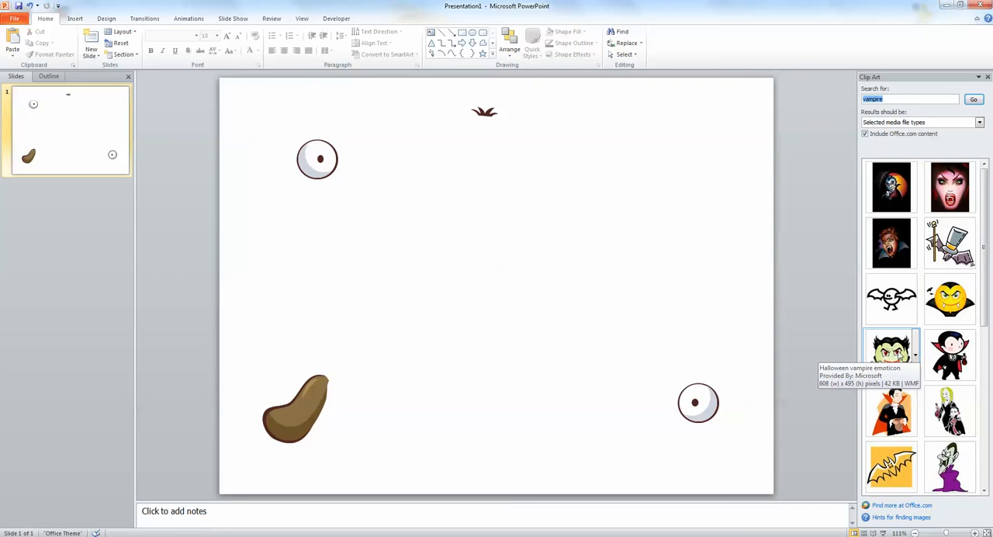
Step: Insert the Halloween vampire emoticon, enlarge it to about 8.78 by 10.79 cm, and move it to the middle of the slide
{"action": "left_click", "coordinate": [893, 353]}
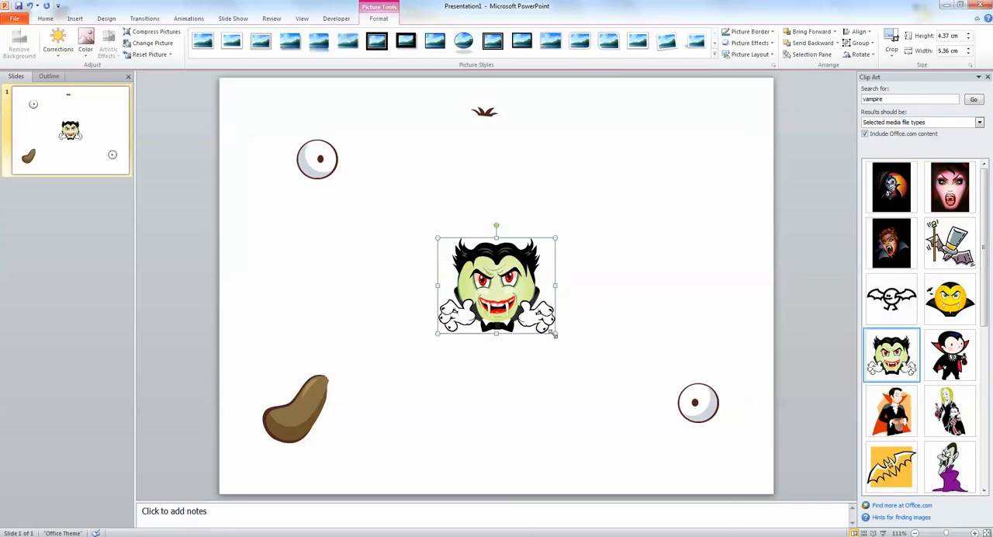
{"action": "left_click_drag", "start_coordinate": [556, 333], "coordinate": [674, 430]}
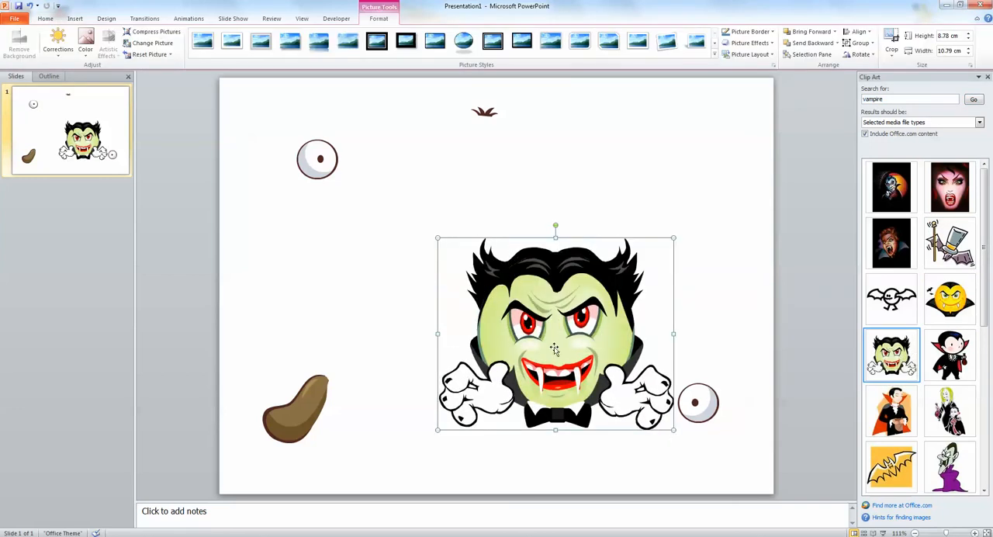
{"action": "left_click_drag", "start_coordinate": [524, 332], "coordinate": [497, 259]}
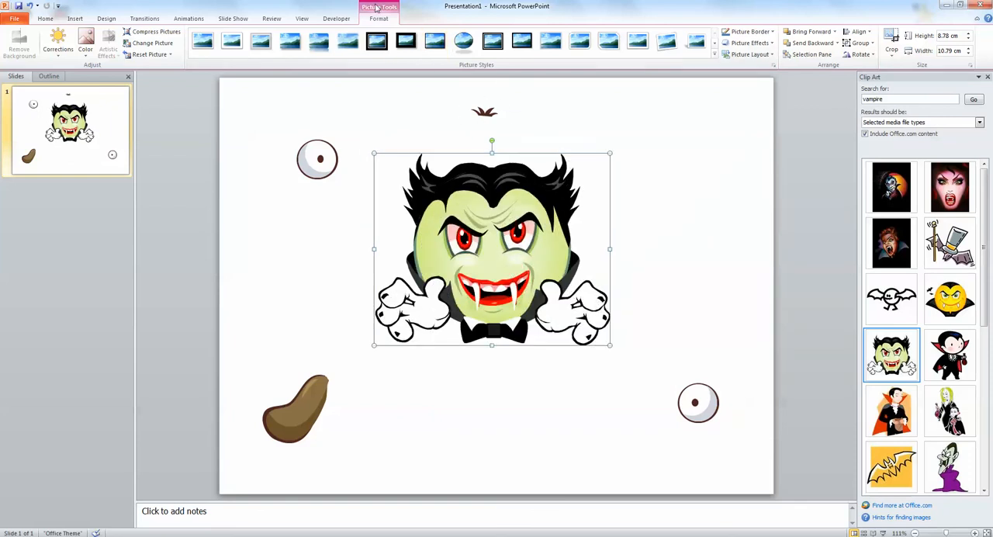
Step: Convert the vampire picture to a Microsoft Office drawing object and ungroup it into separate shapes, clearing the selection
{"action": "left_click", "coordinate": [861, 43]}
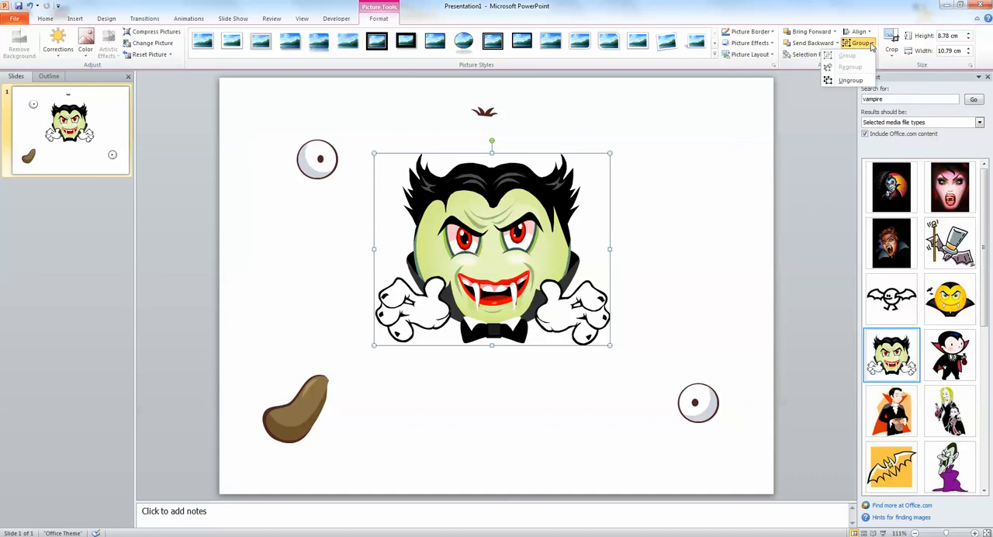
{"action": "left_click", "coordinate": [851, 81]}
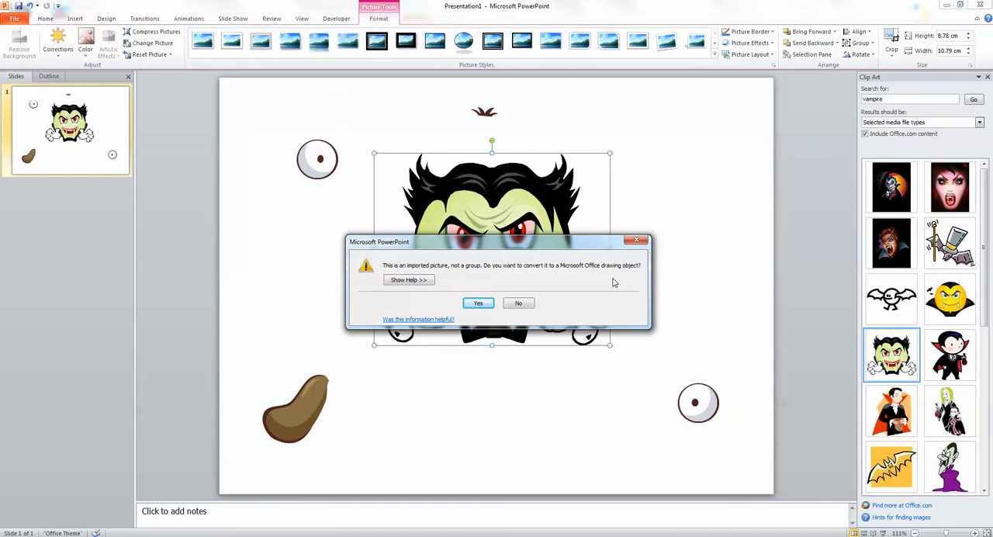
{"action": "left_click", "coordinate": [477, 303]}
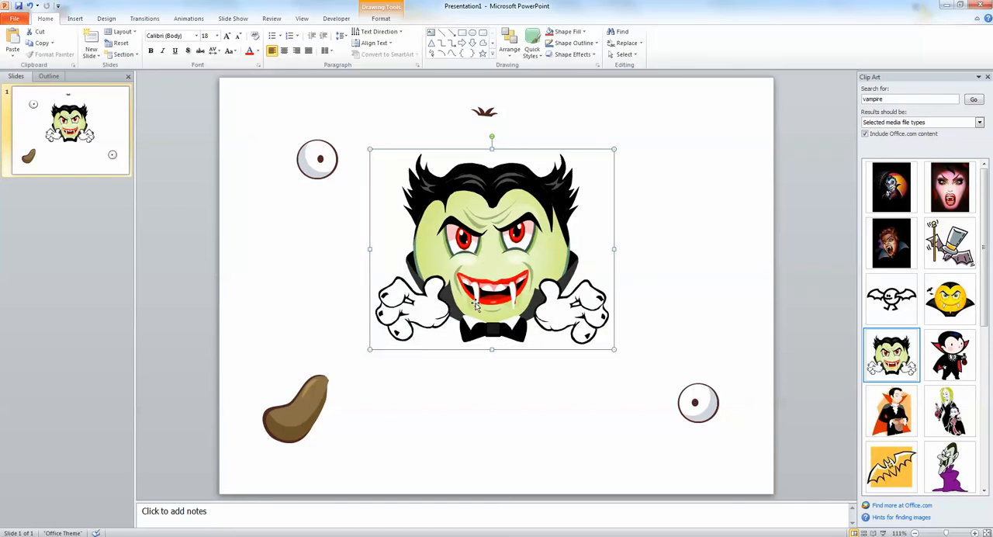
{"action": "left_click", "coordinate": [388, 20]}
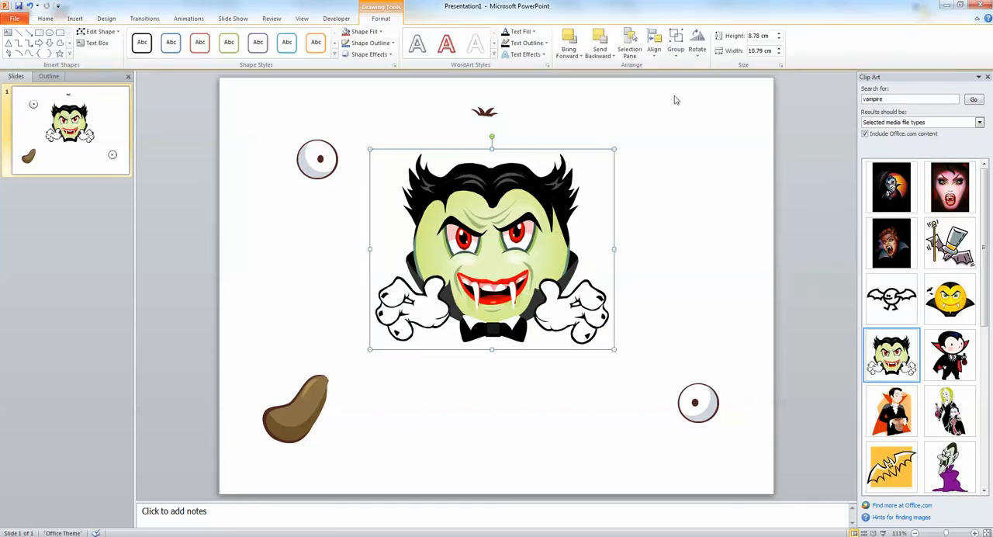
{"action": "left_click", "coordinate": [678, 53]}
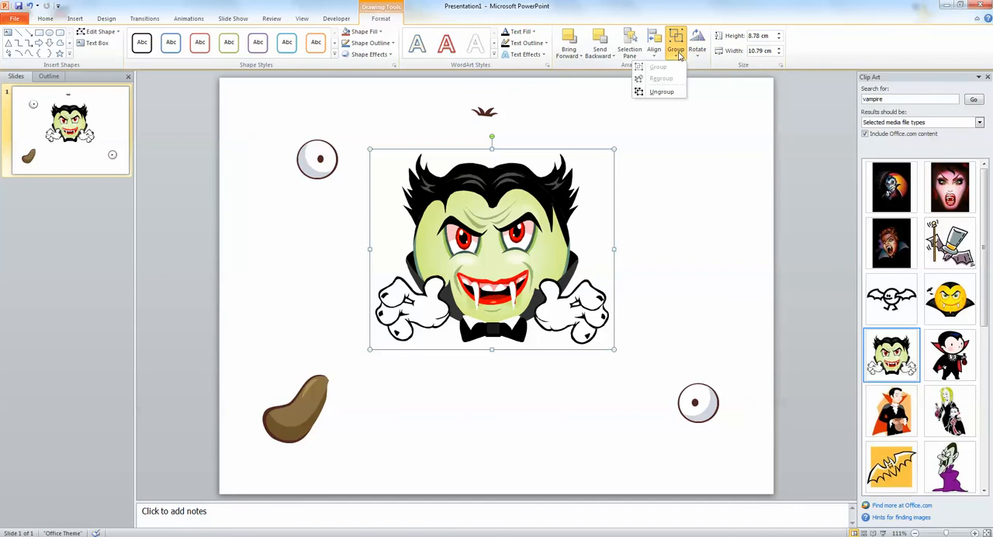
{"action": "left_click", "coordinate": [664, 93]}
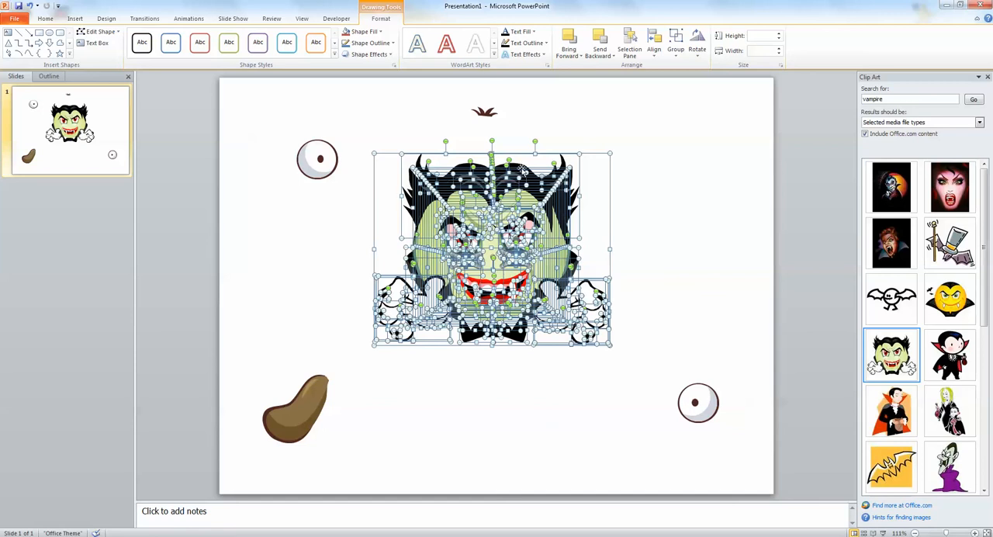
{"action": "left_click", "coordinate": [722, 278]}
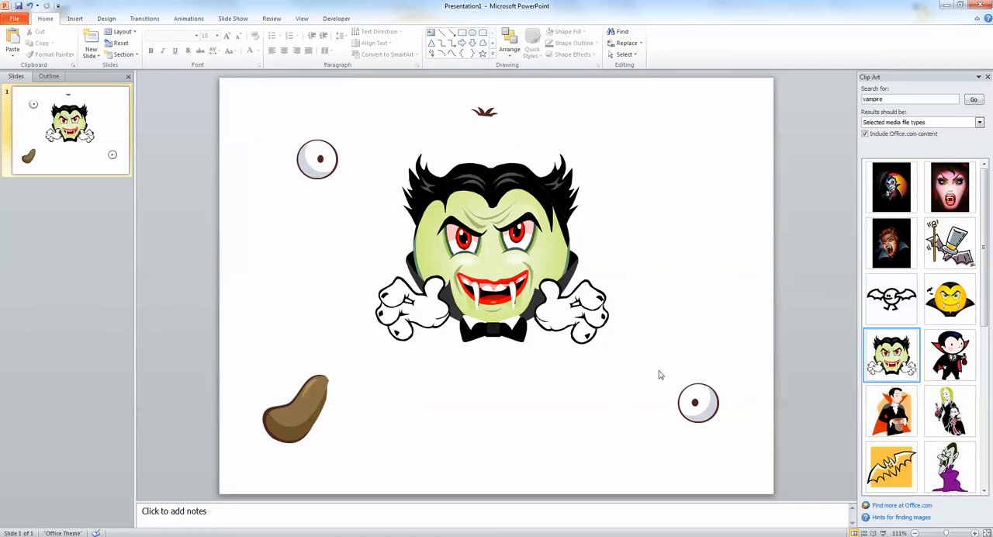
Step: Detach the vampire's right-hand glove shapes, group them, and place the grouped hand near the slide's upper-right corner
{"action": "left_click_drag", "start_coordinate": [659, 375], "coordinate": [525, 260]}
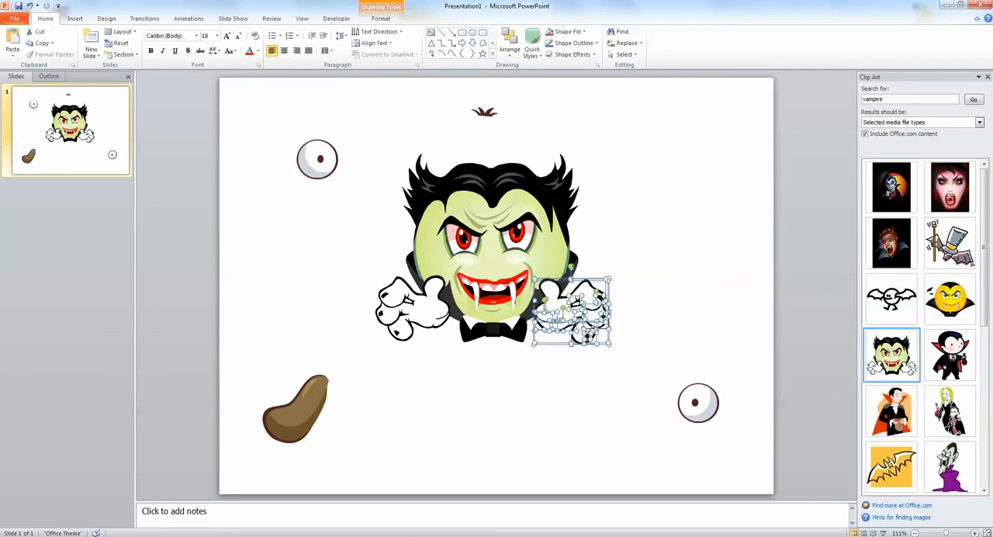
{"action": "left_click_drag", "start_coordinate": [578, 301], "coordinate": [661, 235]}
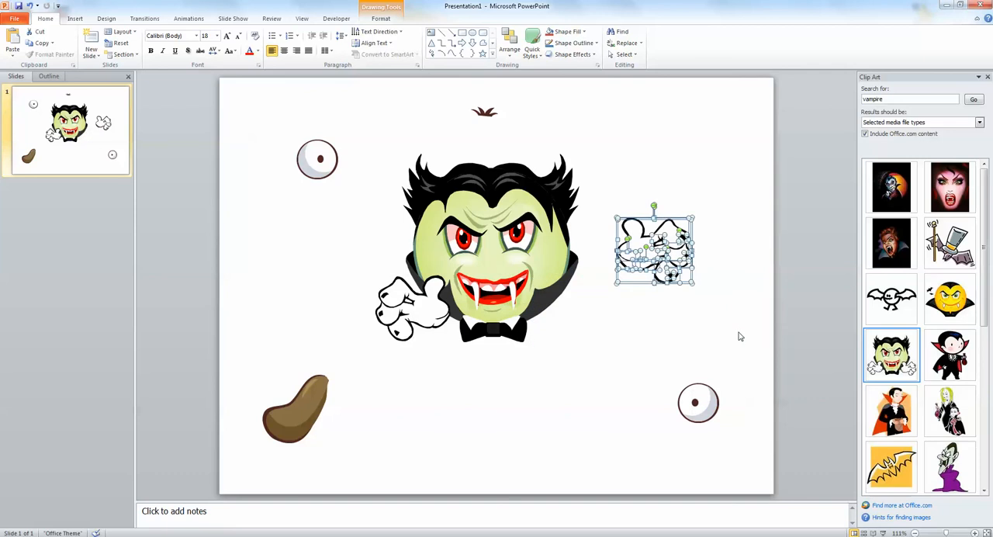
{"action": "left_click", "coordinate": [381, 18]}
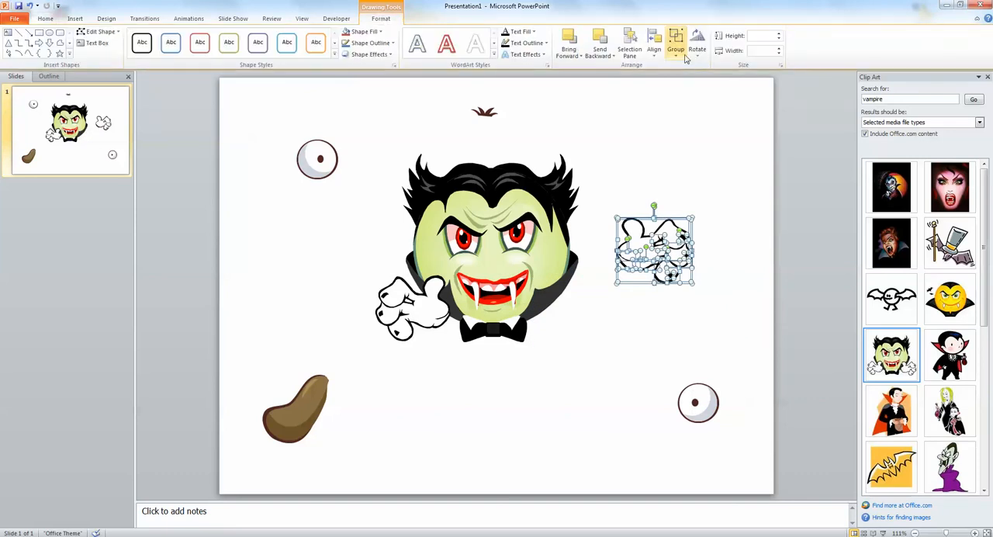
{"action": "left_click", "coordinate": [674, 56]}
{"action": "left_click", "coordinate": [644, 65]}
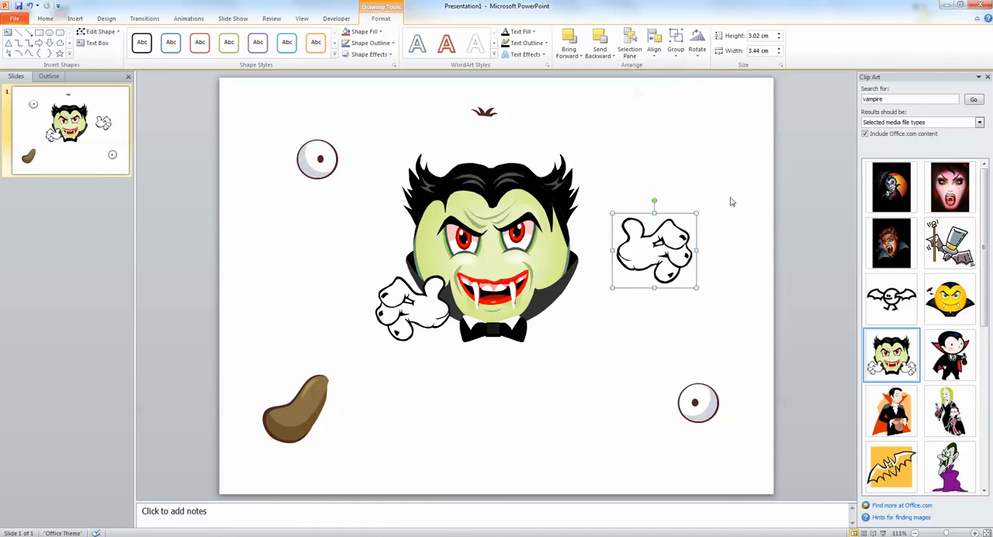
{"action": "left_click", "coordinate": [699, 220]}
{"action": "left_click_drag", "start_coordinate": [659, 248], "coordinate": [716, 151]}
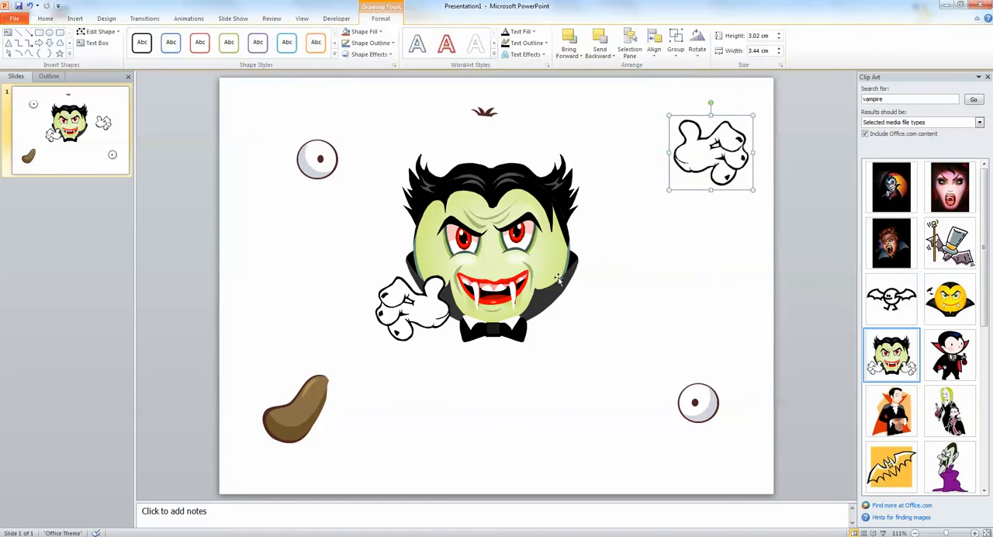
Step: Move the vampire's left-hand glove shapes away to the left of the head and group them
{"action": "left_click", "coordinate": [340, 275]}
{"action": "left_click_drag", "start_coordinate": [334, 261], "coordinate": [466, 354]}
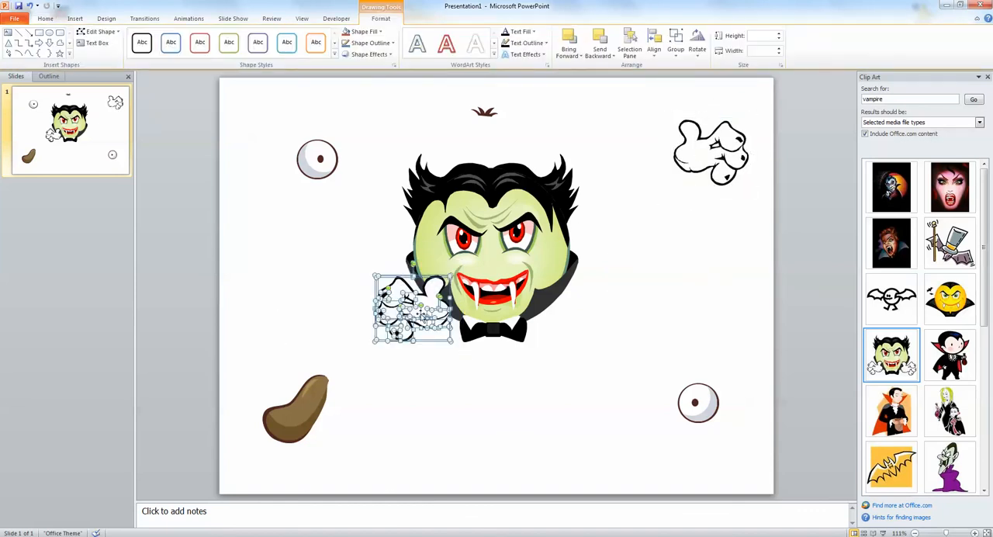
{"action": "left_click_drag", "start_coordinate": [411, 312], "coordinate": [308, 262]}
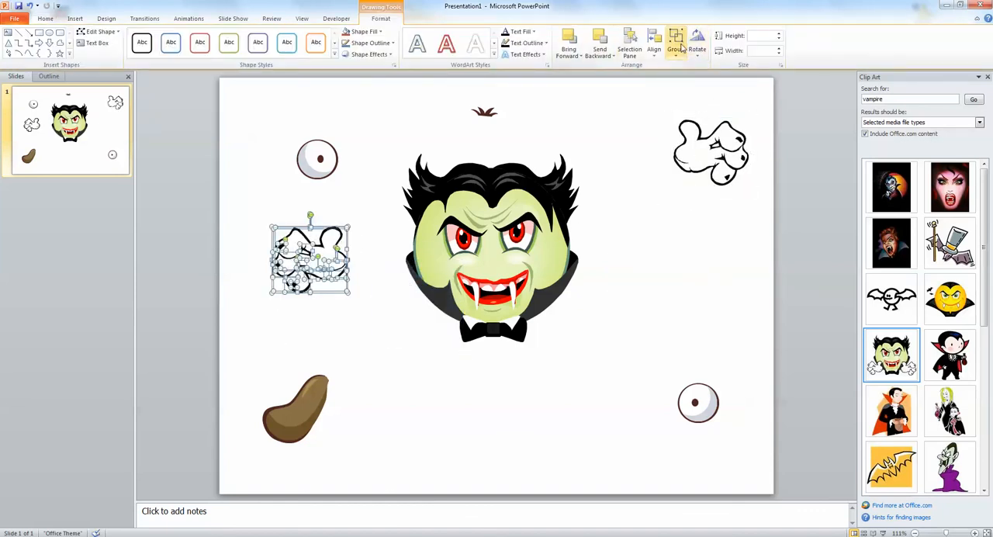
{"action": "left_click", "coordinate": [682, 48]}
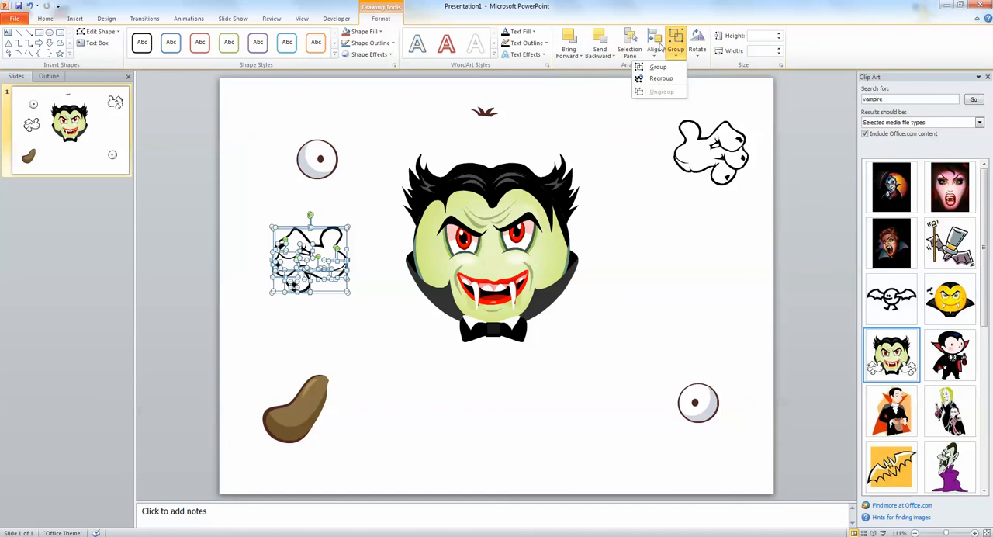
{"action": "left_click", "coordinate": [659, 67]}
{"action": "left_click", "coordinate": [647, 342]}
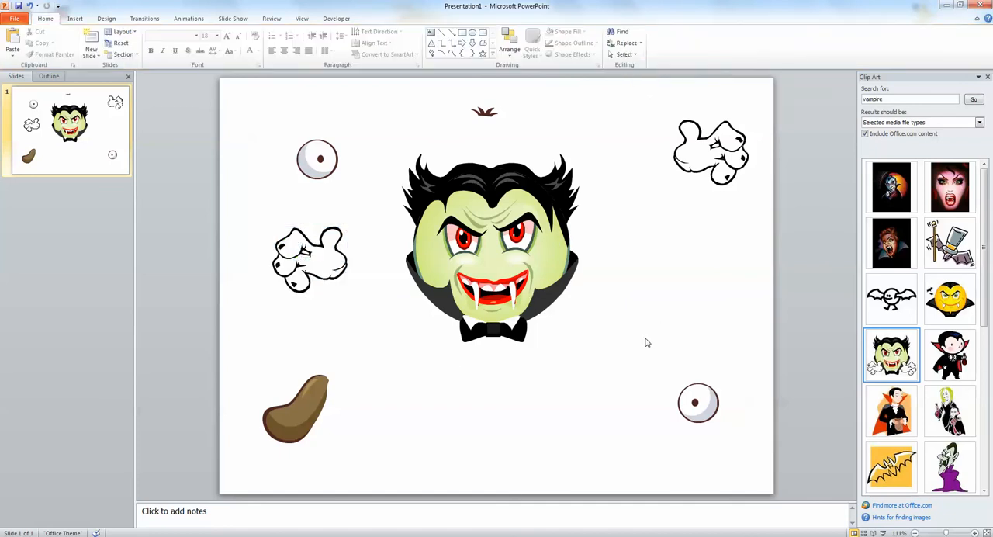
Step: Move the vampire's mouth shapes below the head and delete the green chin shape and the small curved line under the lips
{"action": "left_click_drag", "start_coordinate": [660, 326], "coordinate": [433, 263]}
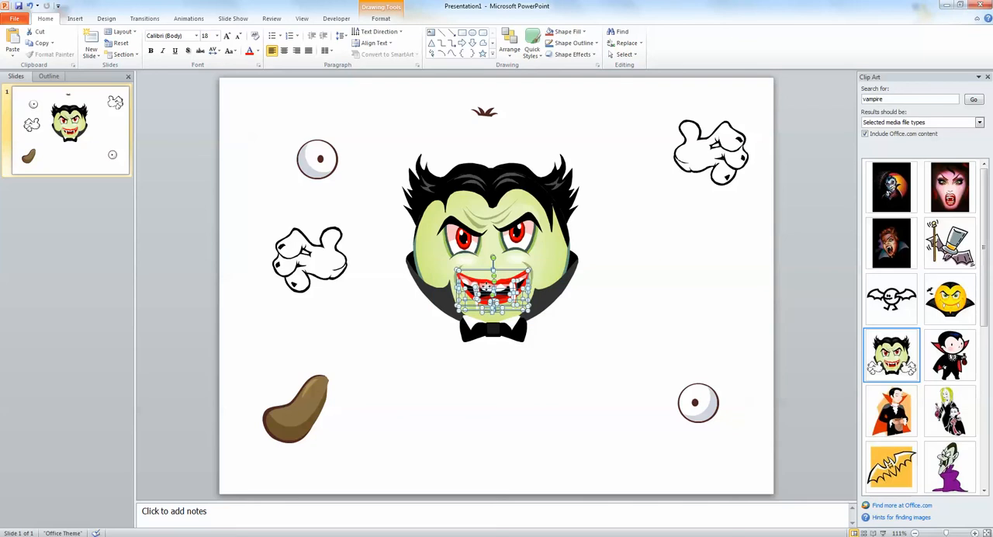
{"action": "left_click_drag", "start_coordinate": [493, 289], "coordinate": [497, 410]}
{"action": "left_click", "coordinate": [592, 461]}
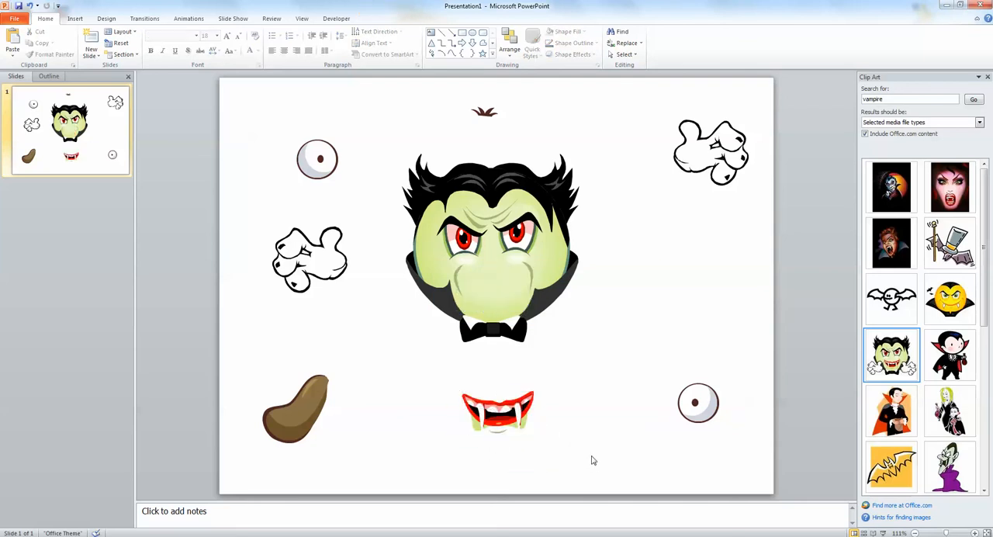
{"action": "left_click", "coordinate": [472, 437]}
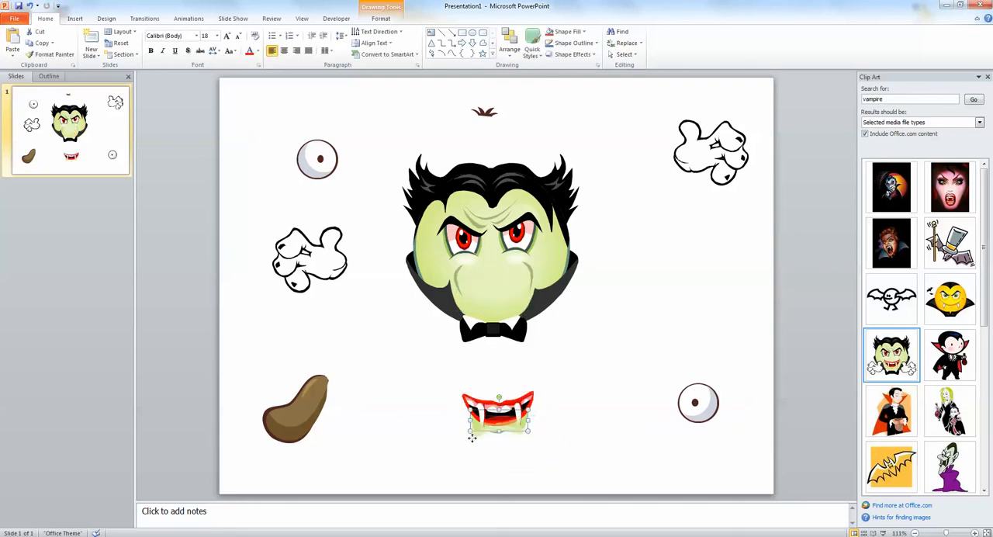
{"action": "left_click_drag", "start_coordinate": [472, 439], "coordinate": [470, 447]}
{"action": "key", "text": "Delete"}
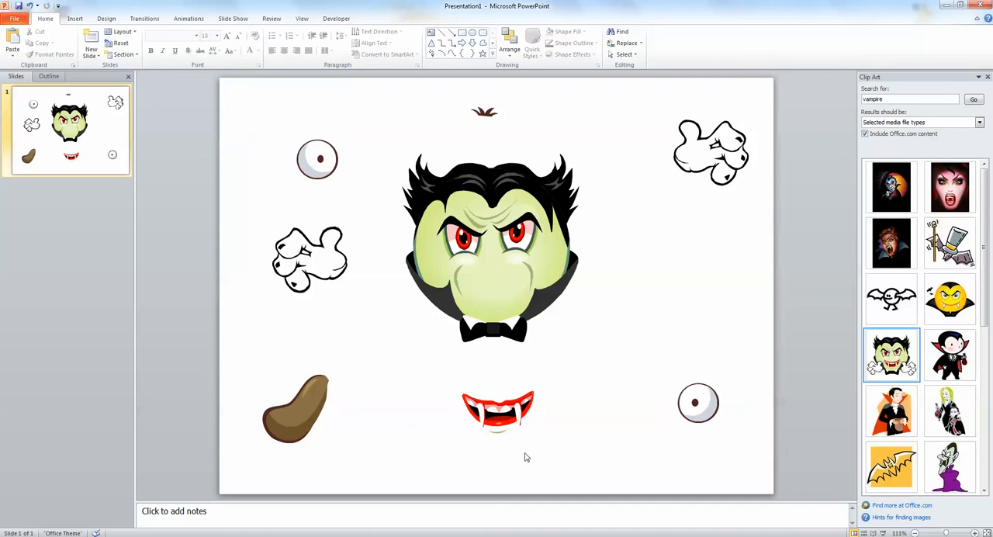
{"action": "left_click", "coordinate": [498, 432]}
{"action": "key", "text": "Delete"}
Step: Group the remaining shapes of the detached mouth and clear the selection
{"action": "left_click_drag", "start_coordinate": [590, 463], "coordinate": [429, 374]}
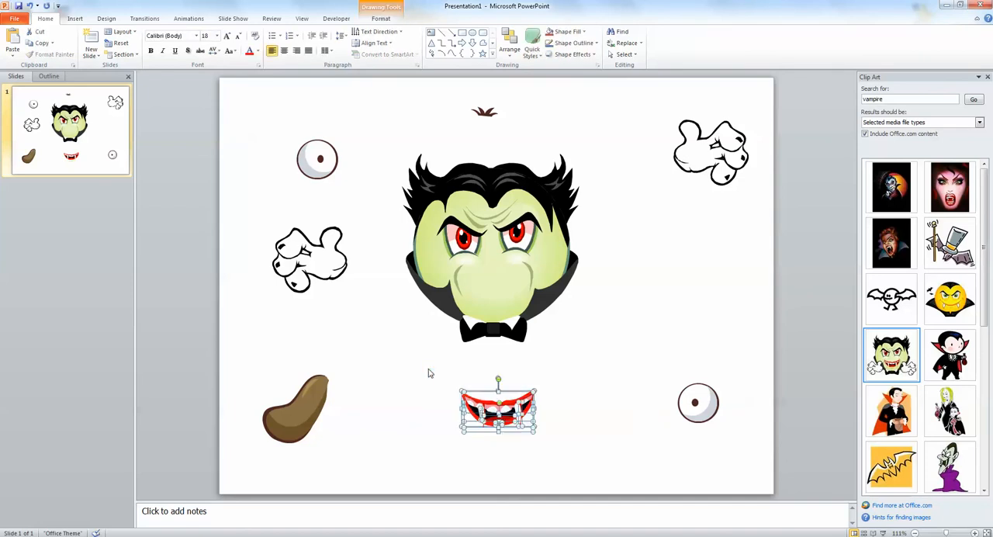
{"action": "left_click", "coordinate": [381, 17]}
{"action": "left_click", "coordinate": [676, 51]}
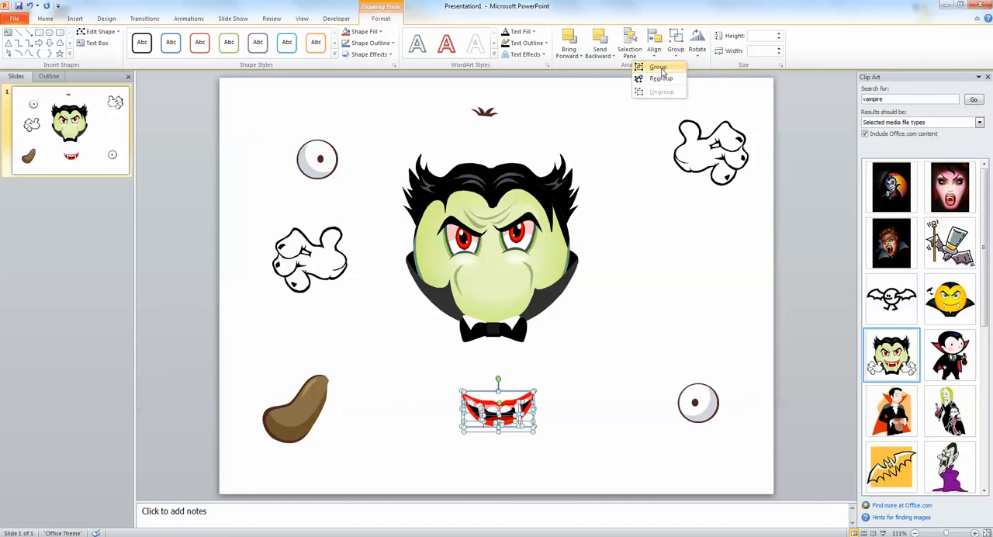
{"action": "left_click", "coordinate": [660, 67]}
{"action": "left_click", "coordinate": [608, 363]}
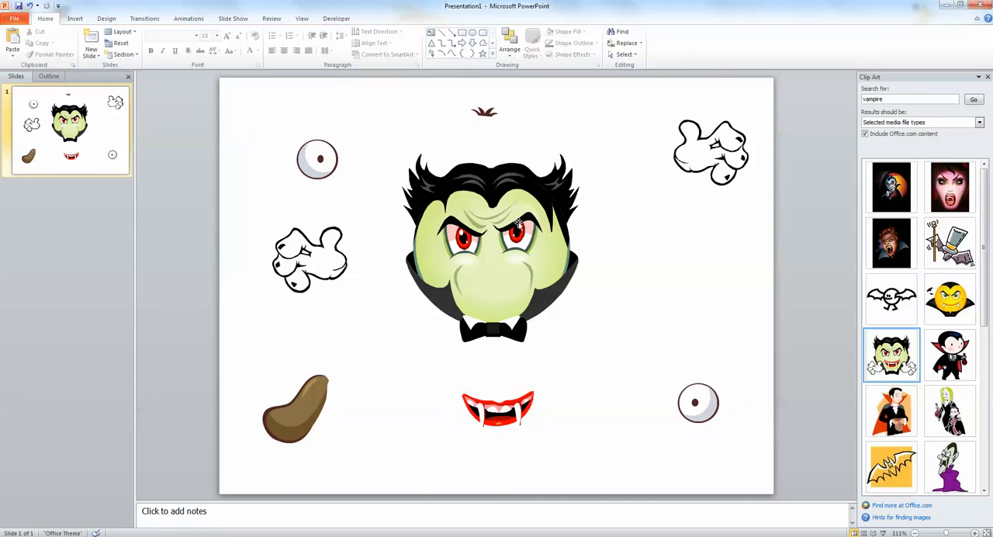
Step: Move both eyebrows off to the right of the vampire's head and delete the rest of the head
{"action": "left_click_drag", "start_coordinate": [528, 220], "coordinate": [672, 241]}
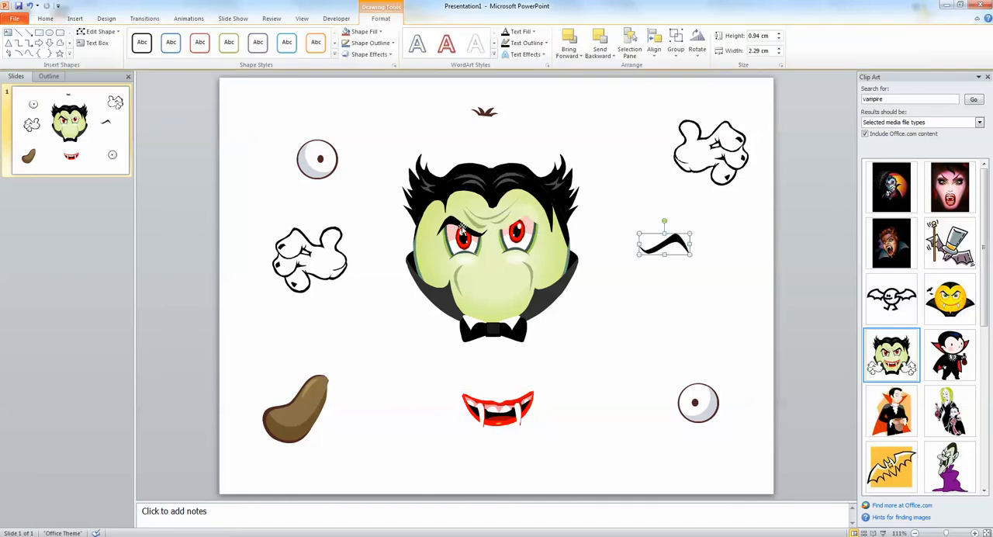
{"action": "left_click_drag", "start_coordinate": [463, 227], "coordinate": [635, 312]}
{"action": "left_click_drag", "start_coordinate": [598, 373], "coordinate": [394, 163]}
{"action": "key", "text": "Delete"}
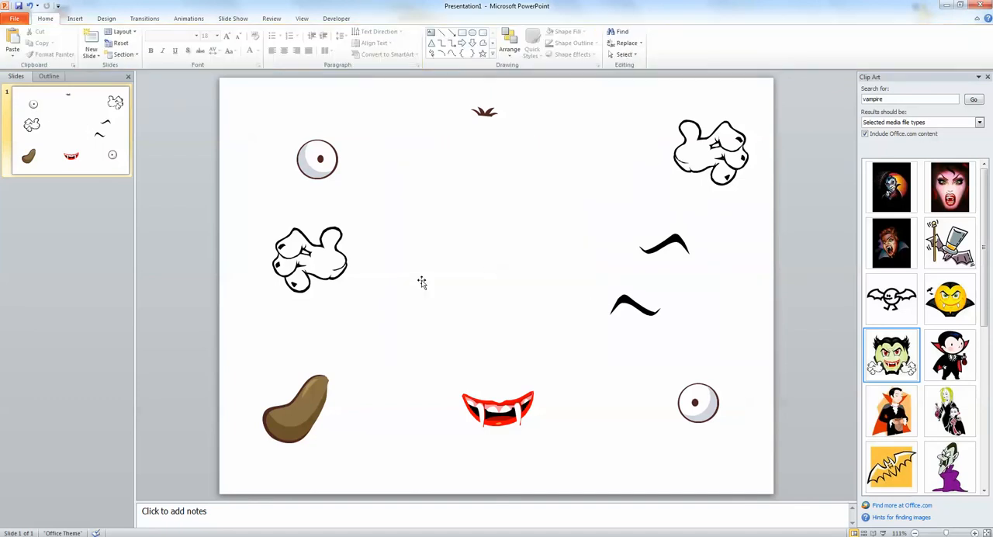
Step: Place the two dog eyes side by side mid-slide and set a swapped vampire eyebrow above each one
{"action": "left_click_drag", "start_coordinate": [321, 160], "coordinate": [430, 237]}
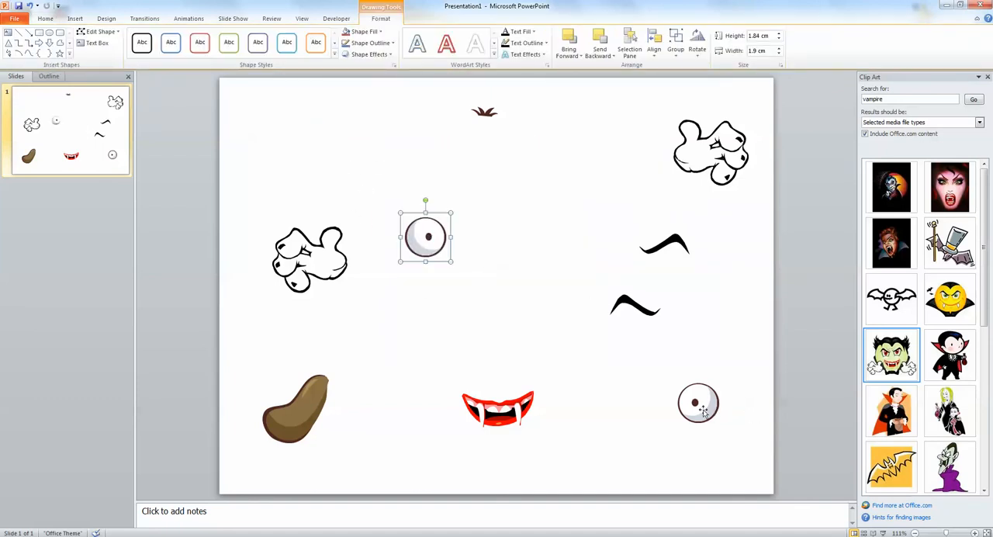
{"action": "left_click_drag", "start_coordinate": [699, 402], "coordinate": [503, 237]}
{"action": "left_click_drag", "start_coordinate": [621, 297], "coordinate": [496, 198]}
{"action": "left_click_drag", "start_coordinate": [656, 253], "coordinate": [415, 214]}
Step: Position the two gloved hands below the eyes on either side and the fanged mouth centred beneath them
{"action": "left_click_drag", "start_coordinate": [317, 258], "coordinate": [408, 292]}
{"action": "left_click_drag", "start_coordinate": [515, 406], "coordinate": [468, 312]}
{"action": "left_click_drag", "start_coordinate": [697, 170], "coordinate": [528, 317]}
Step: Rotate the small hair tuft above the face until it is nearly upside down
{"action": "left_click", "coordinate": [487, 110]}
{"action": "left_click_drag", "start_coordinate": [484, 95], "coordinate": [502, 142]}
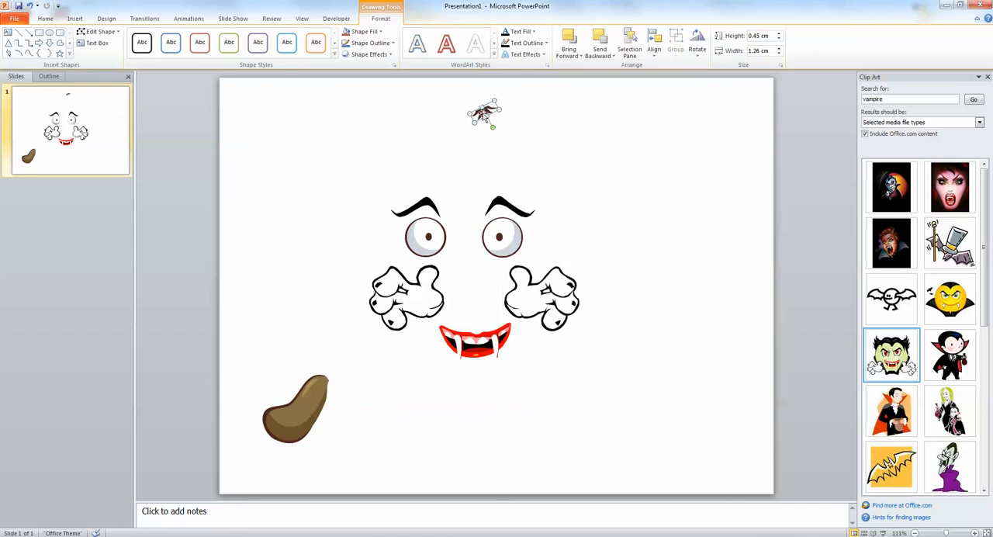